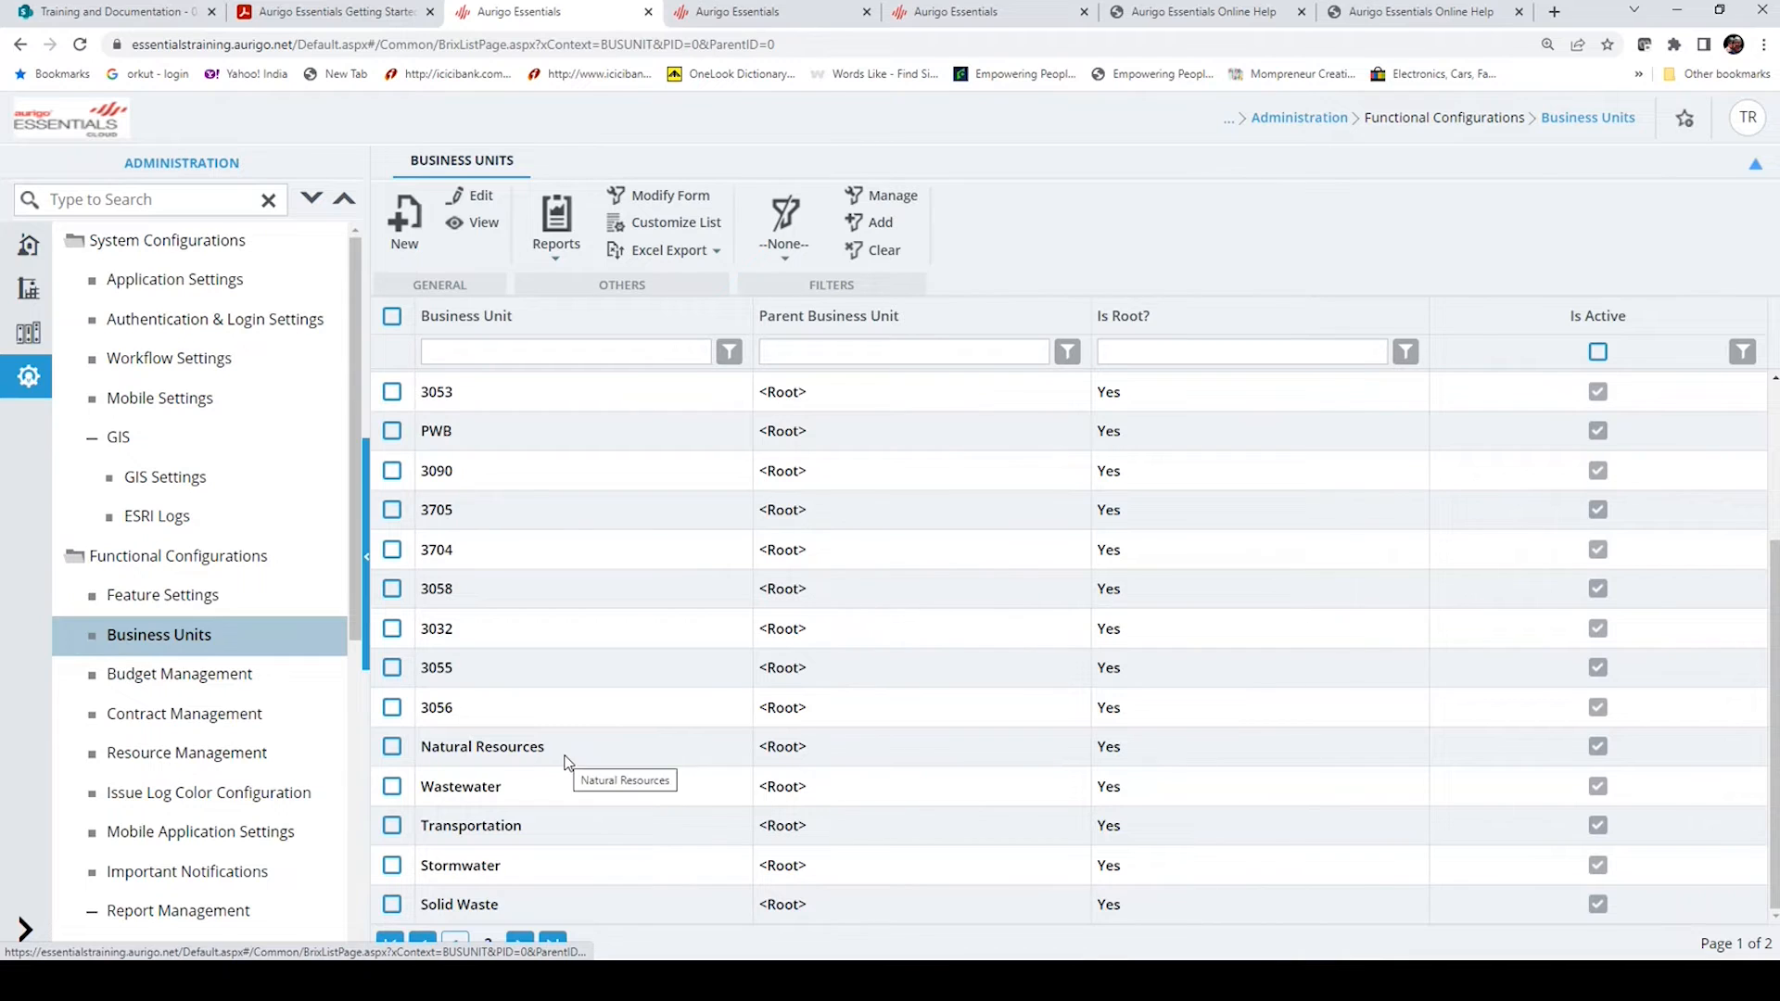
# Draft a new non-root business unit with Public Services as its parent and discard the draft
pyautogui.scroll(3, 568, 762)
pyautogui.click(403, 236)
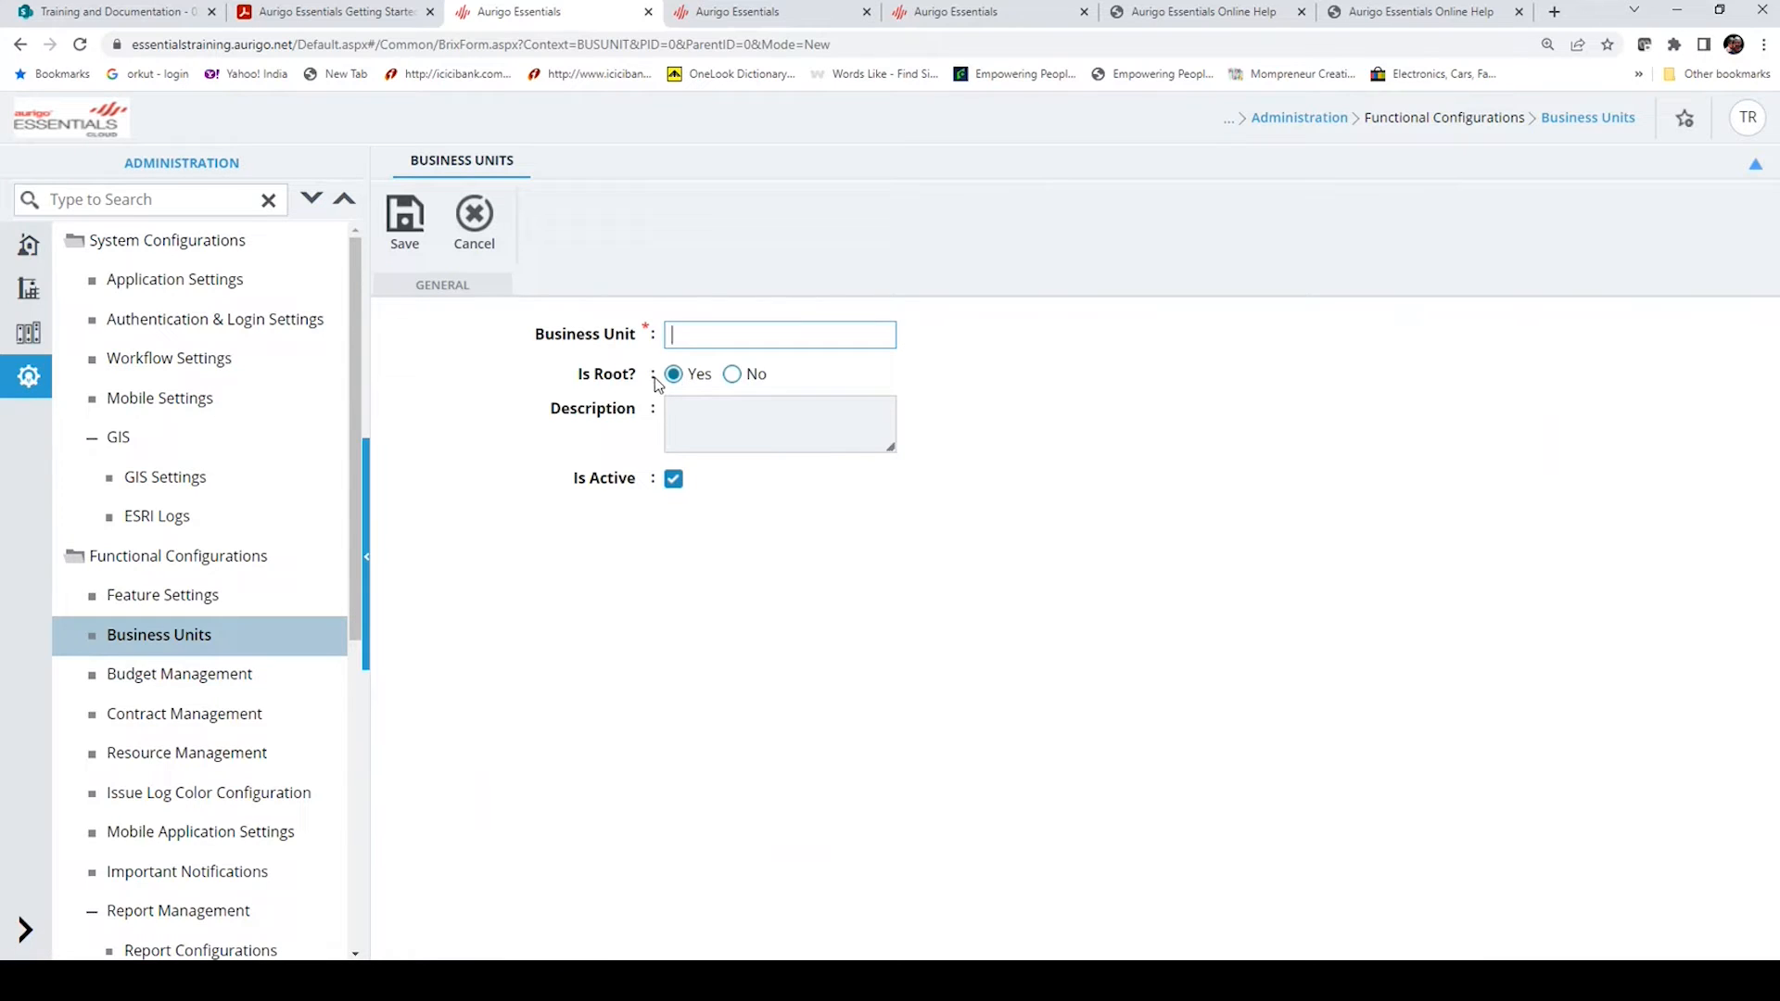
pyautogui.click(736, 376)
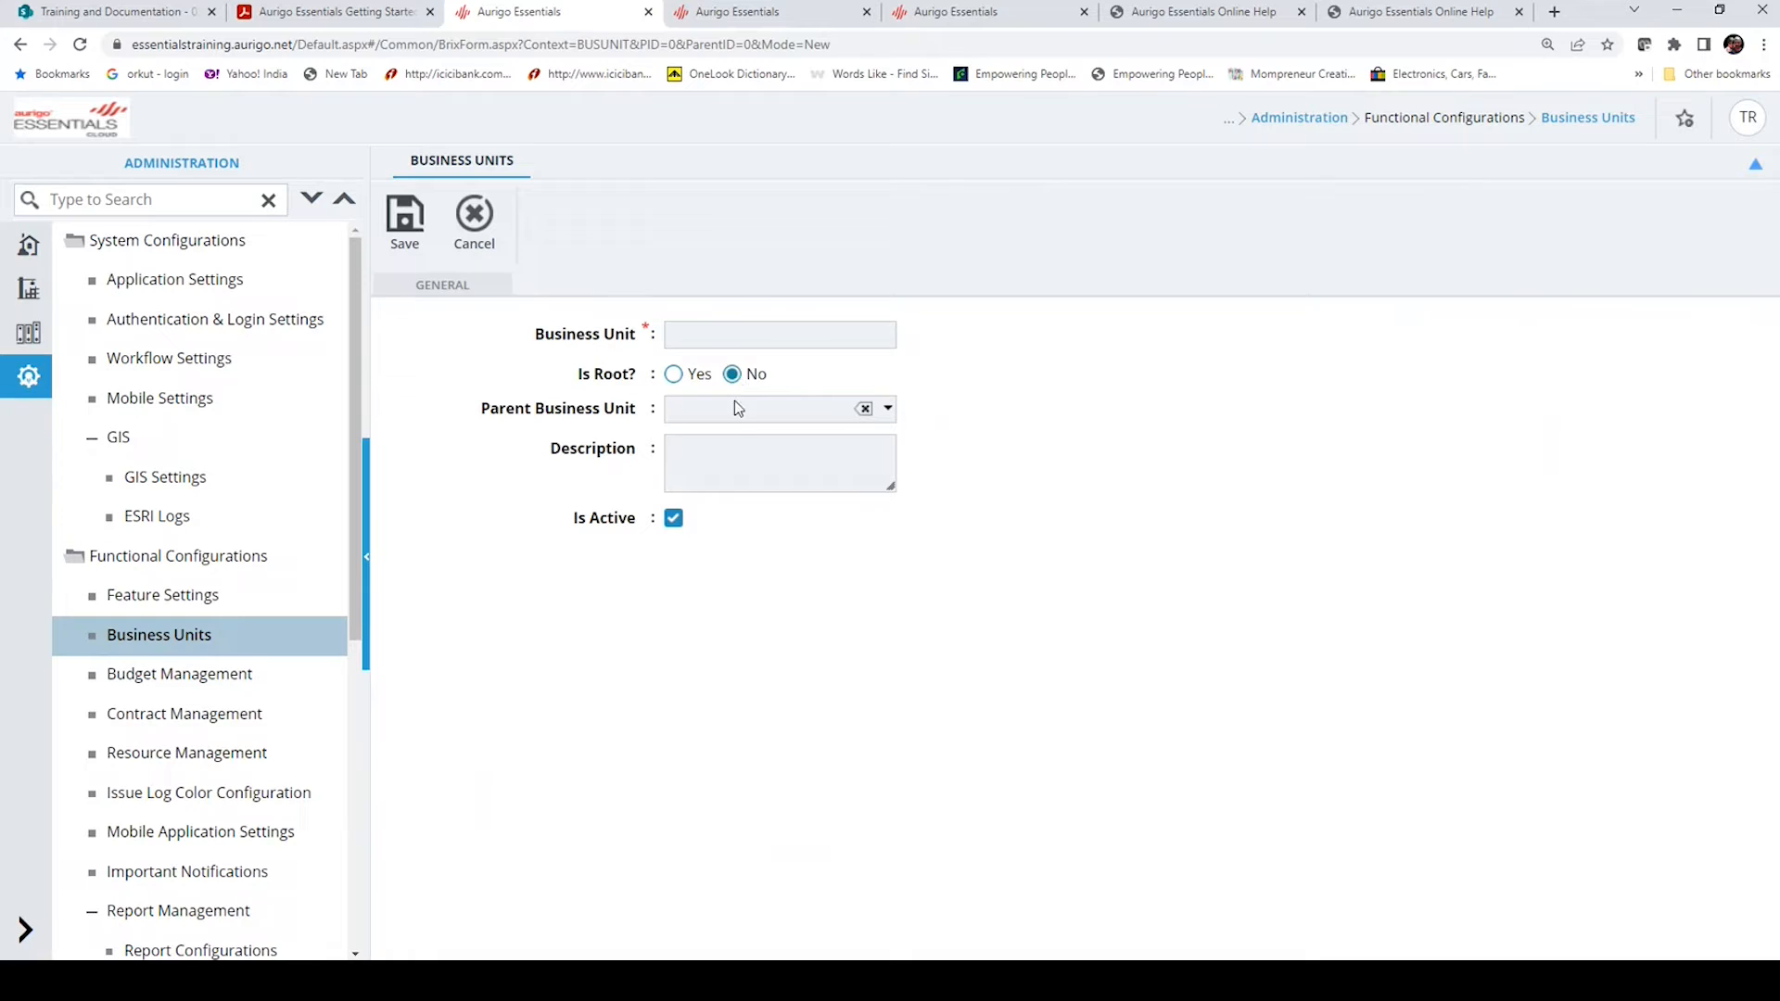
pyautogui.click(759, 408)
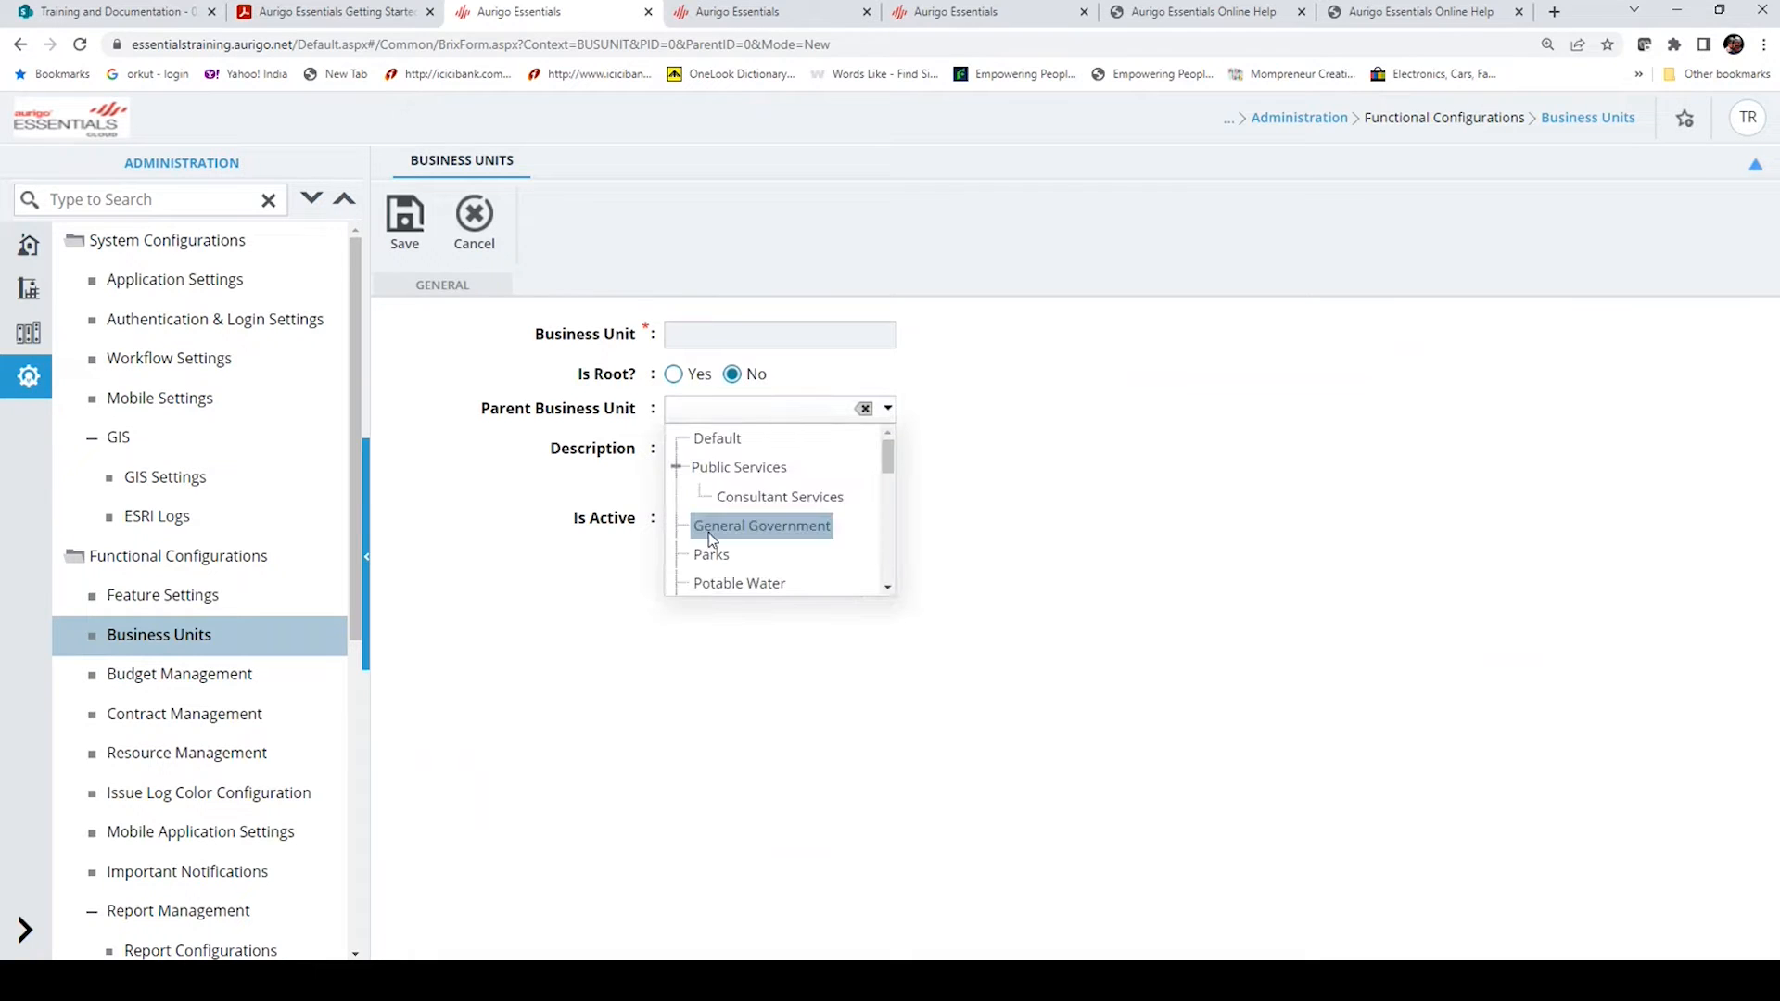
pyautogui.click(733, 467)
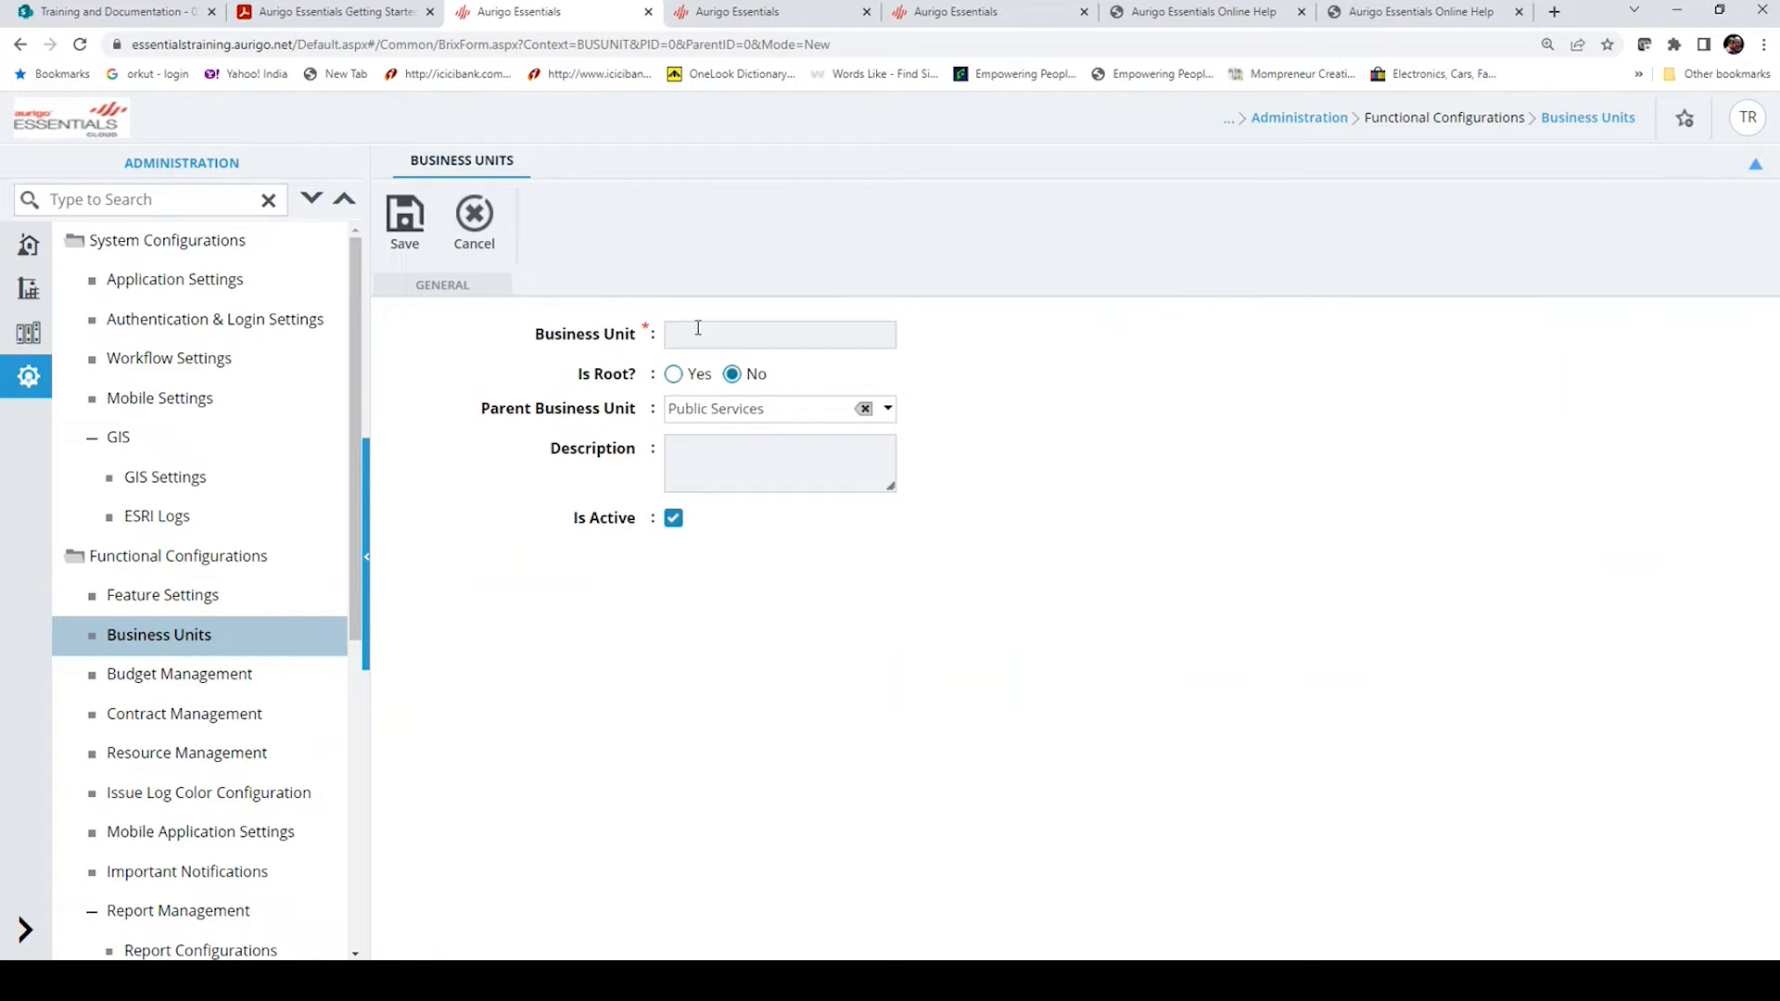
pyautogui.click(473, 222)
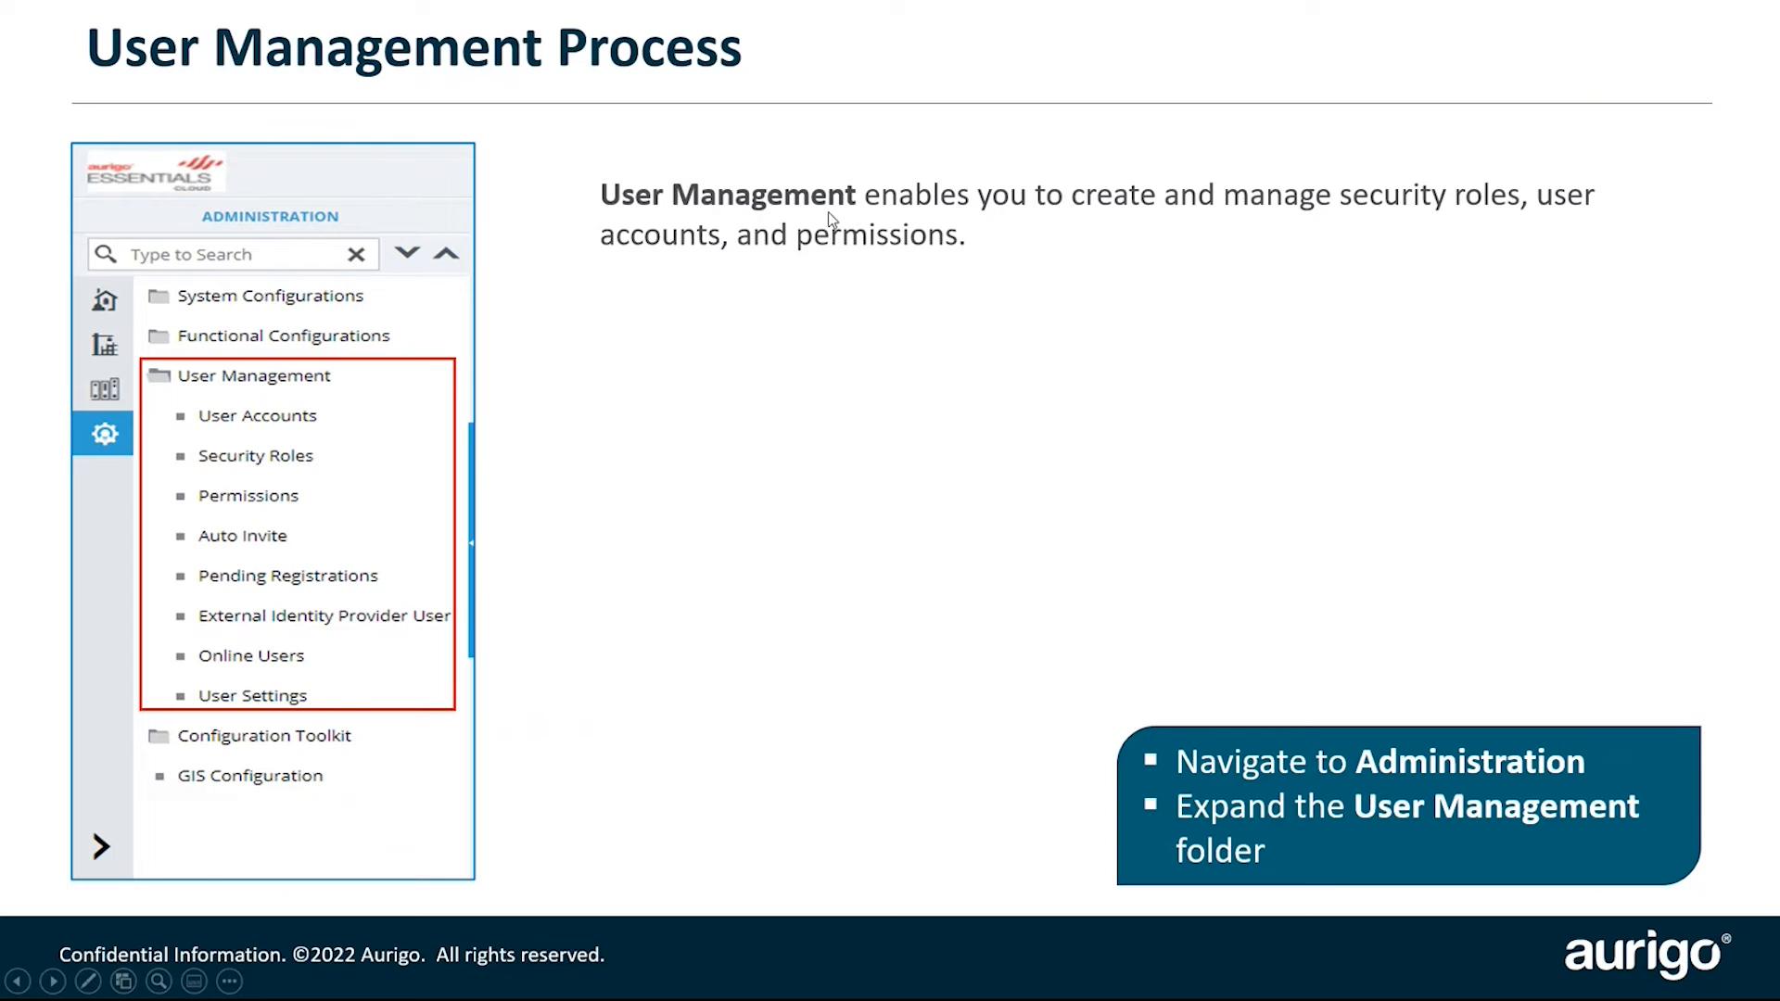
pyautogui.click(1040, 243)
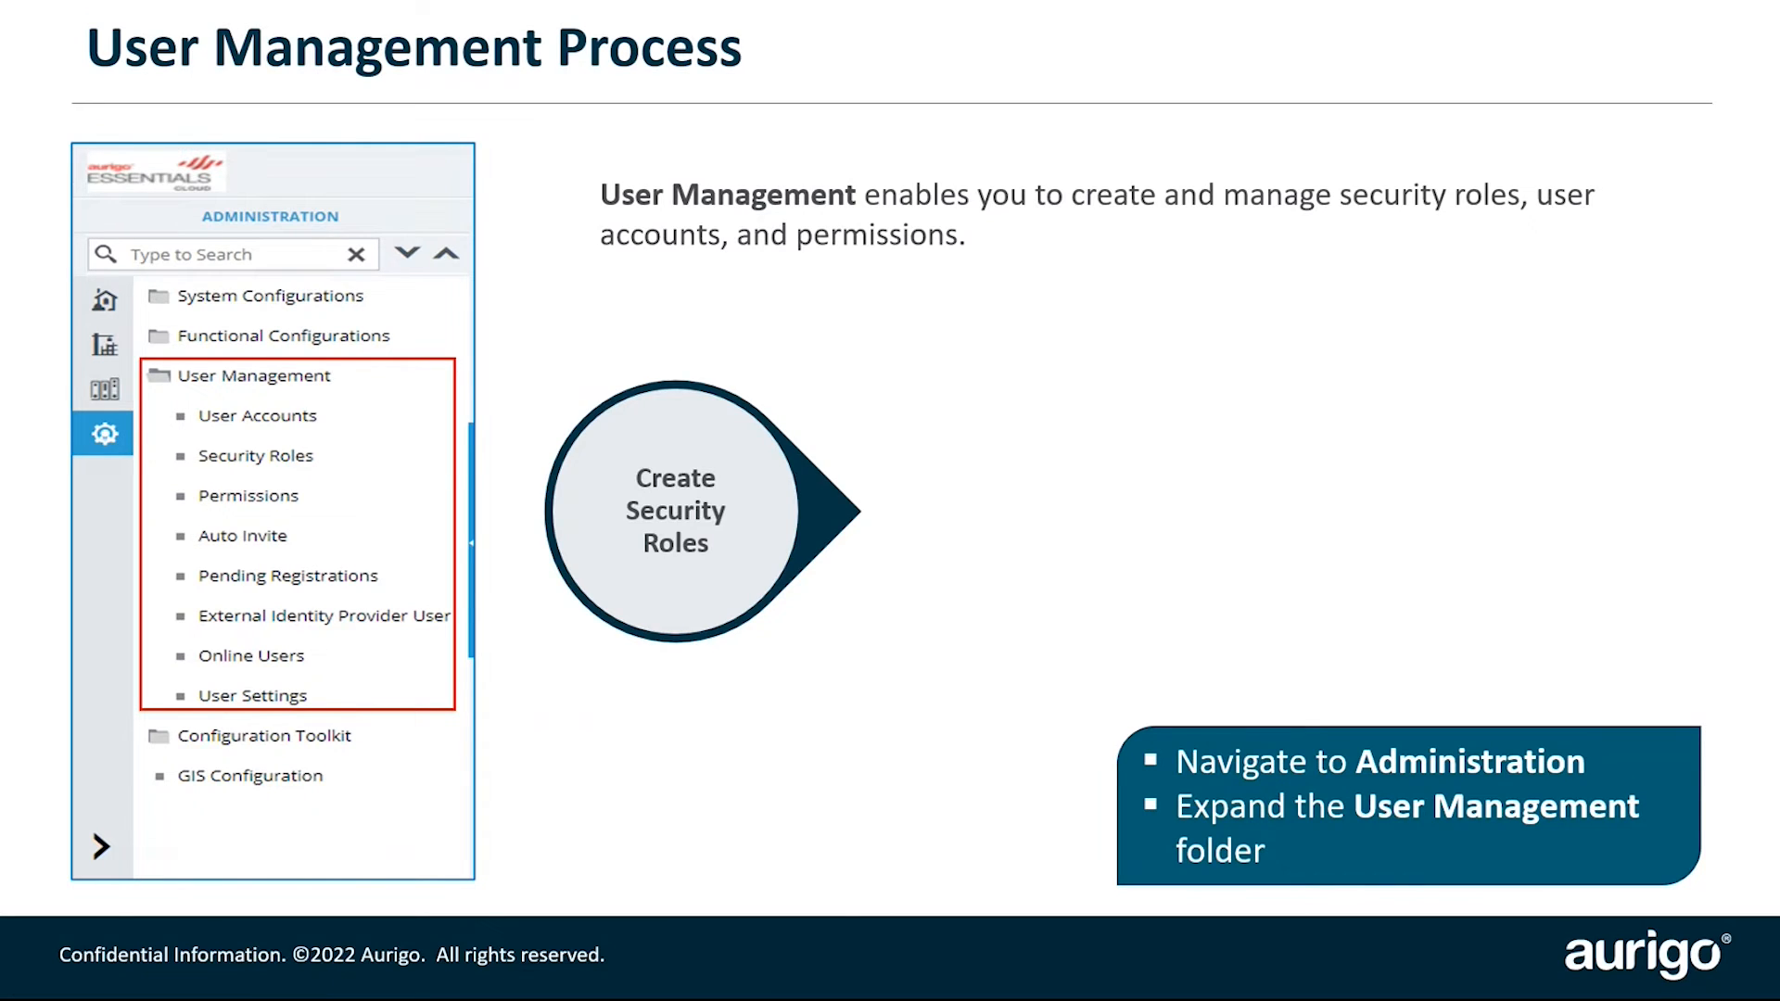
pyautogui.press('Right')
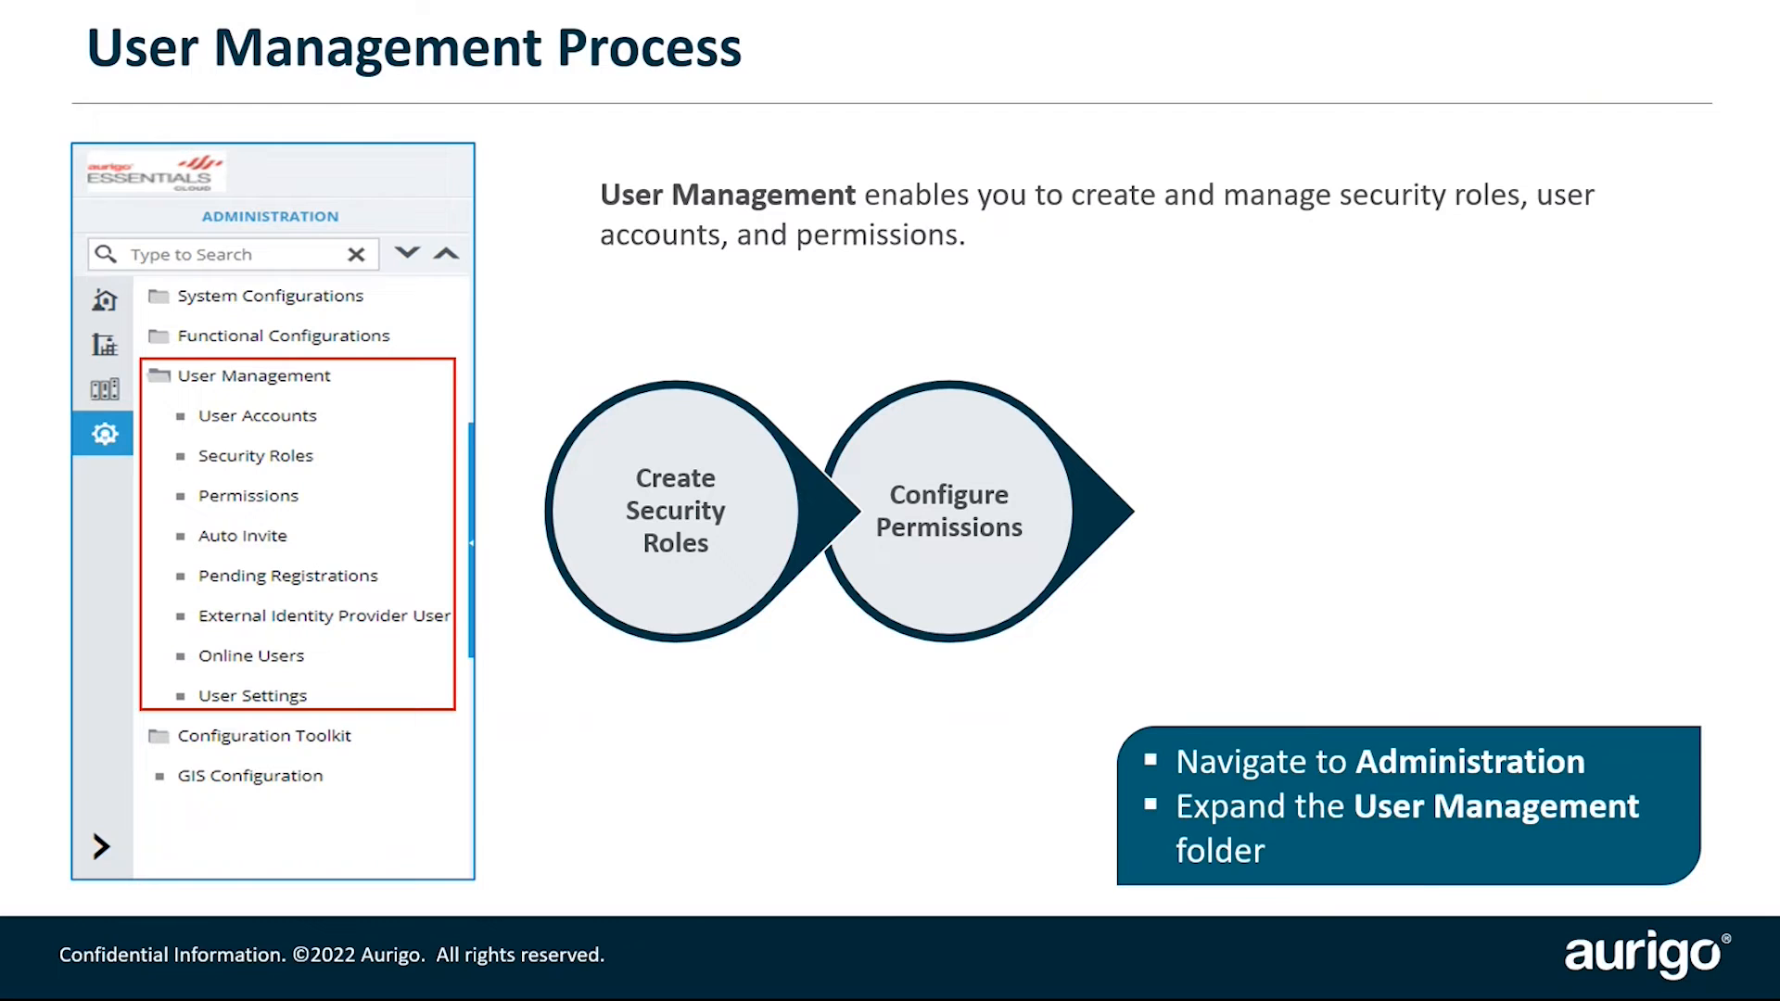
pyautogui.press('Right')
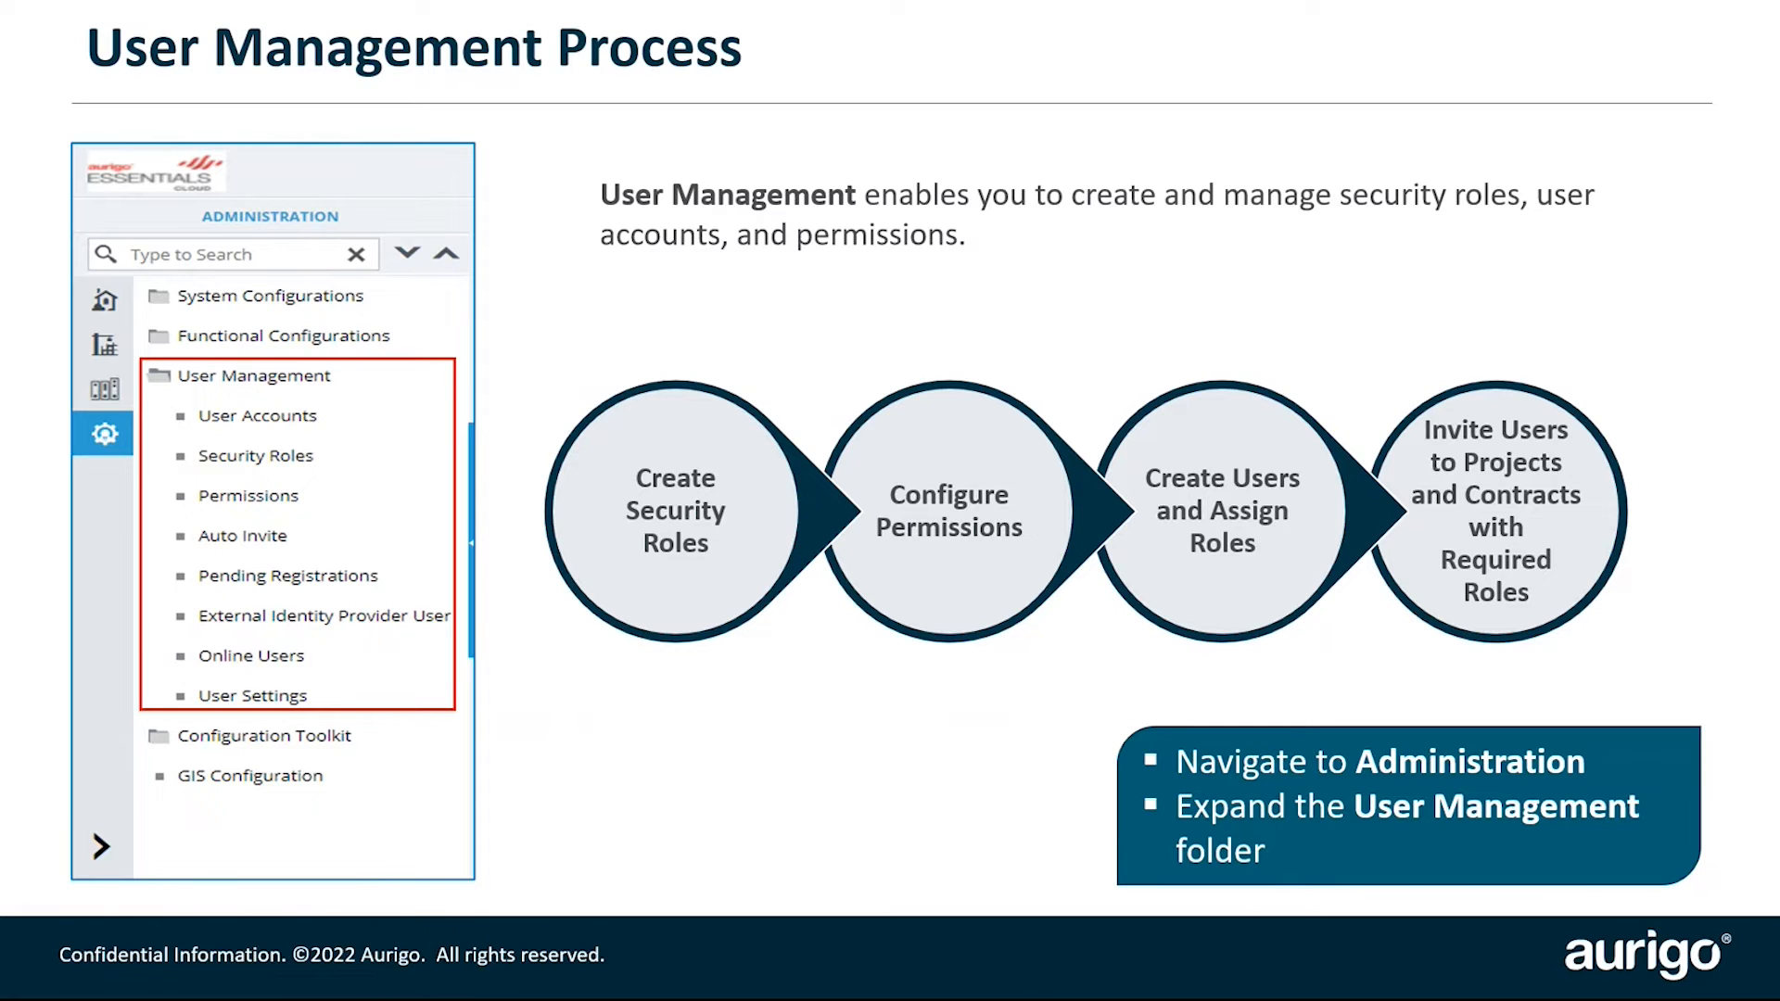
pyautogui.press('Right')
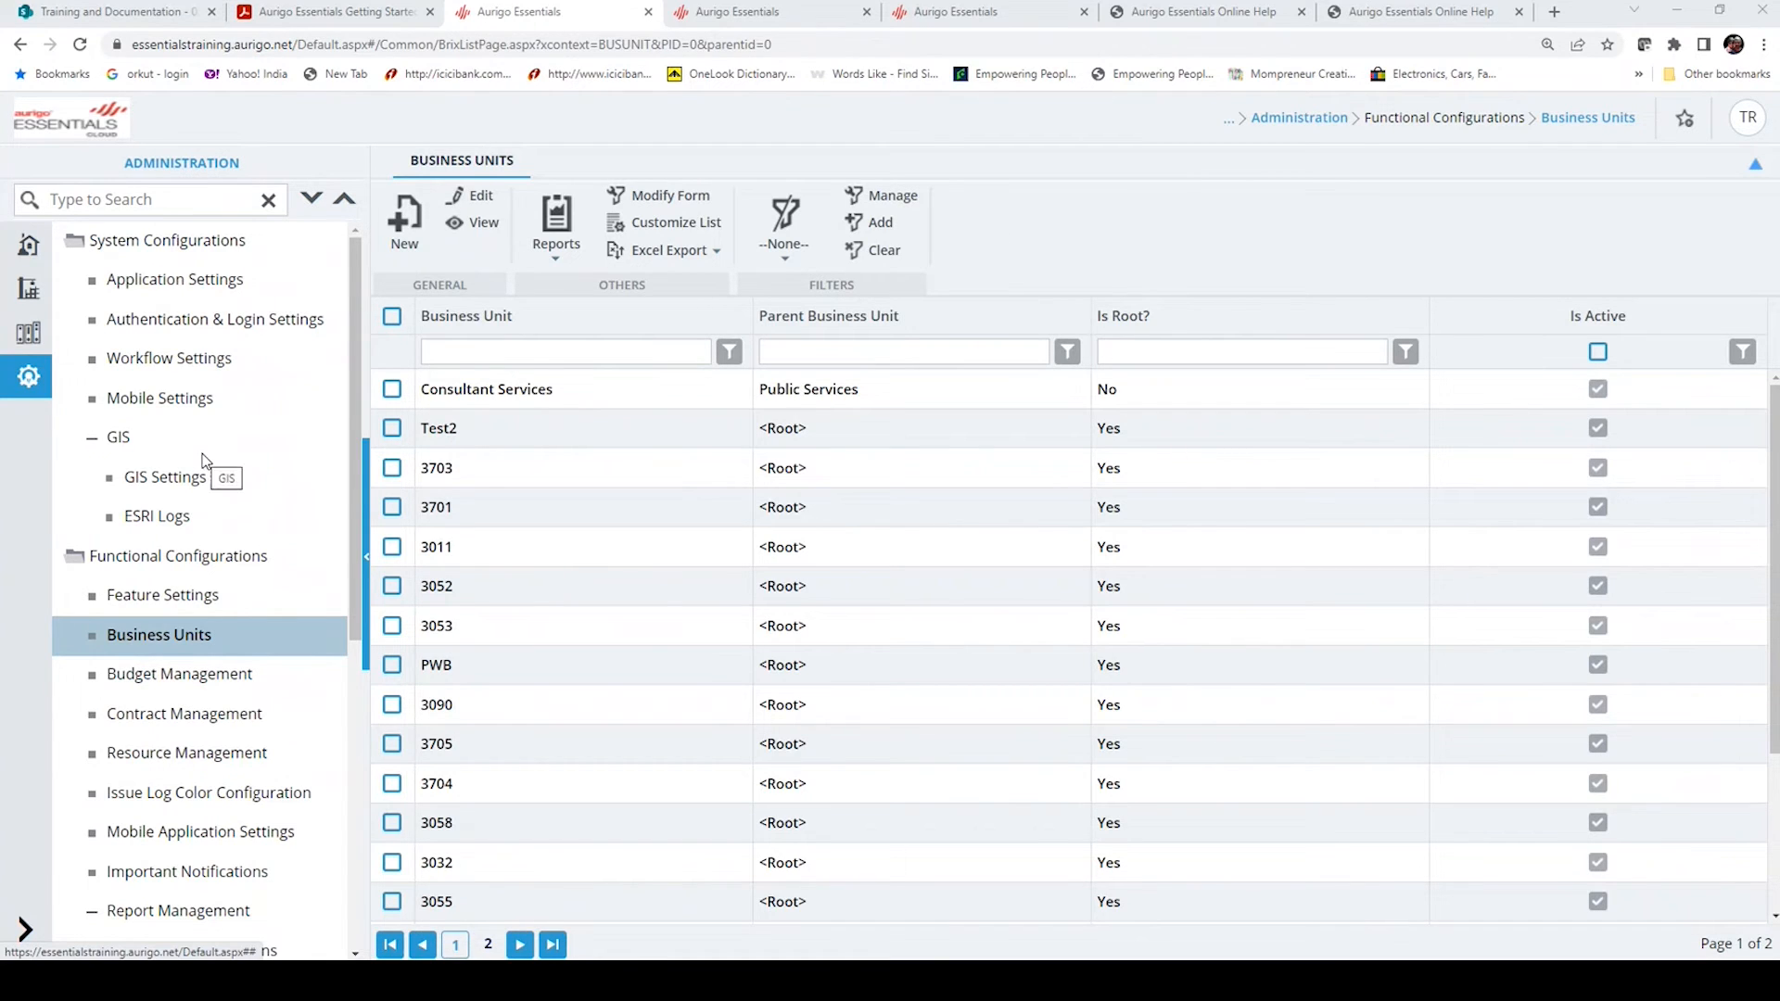
# Open the Security Roles list under User Management and review the roles on both pages
pyautogui.scroll(-6, 205, 461)
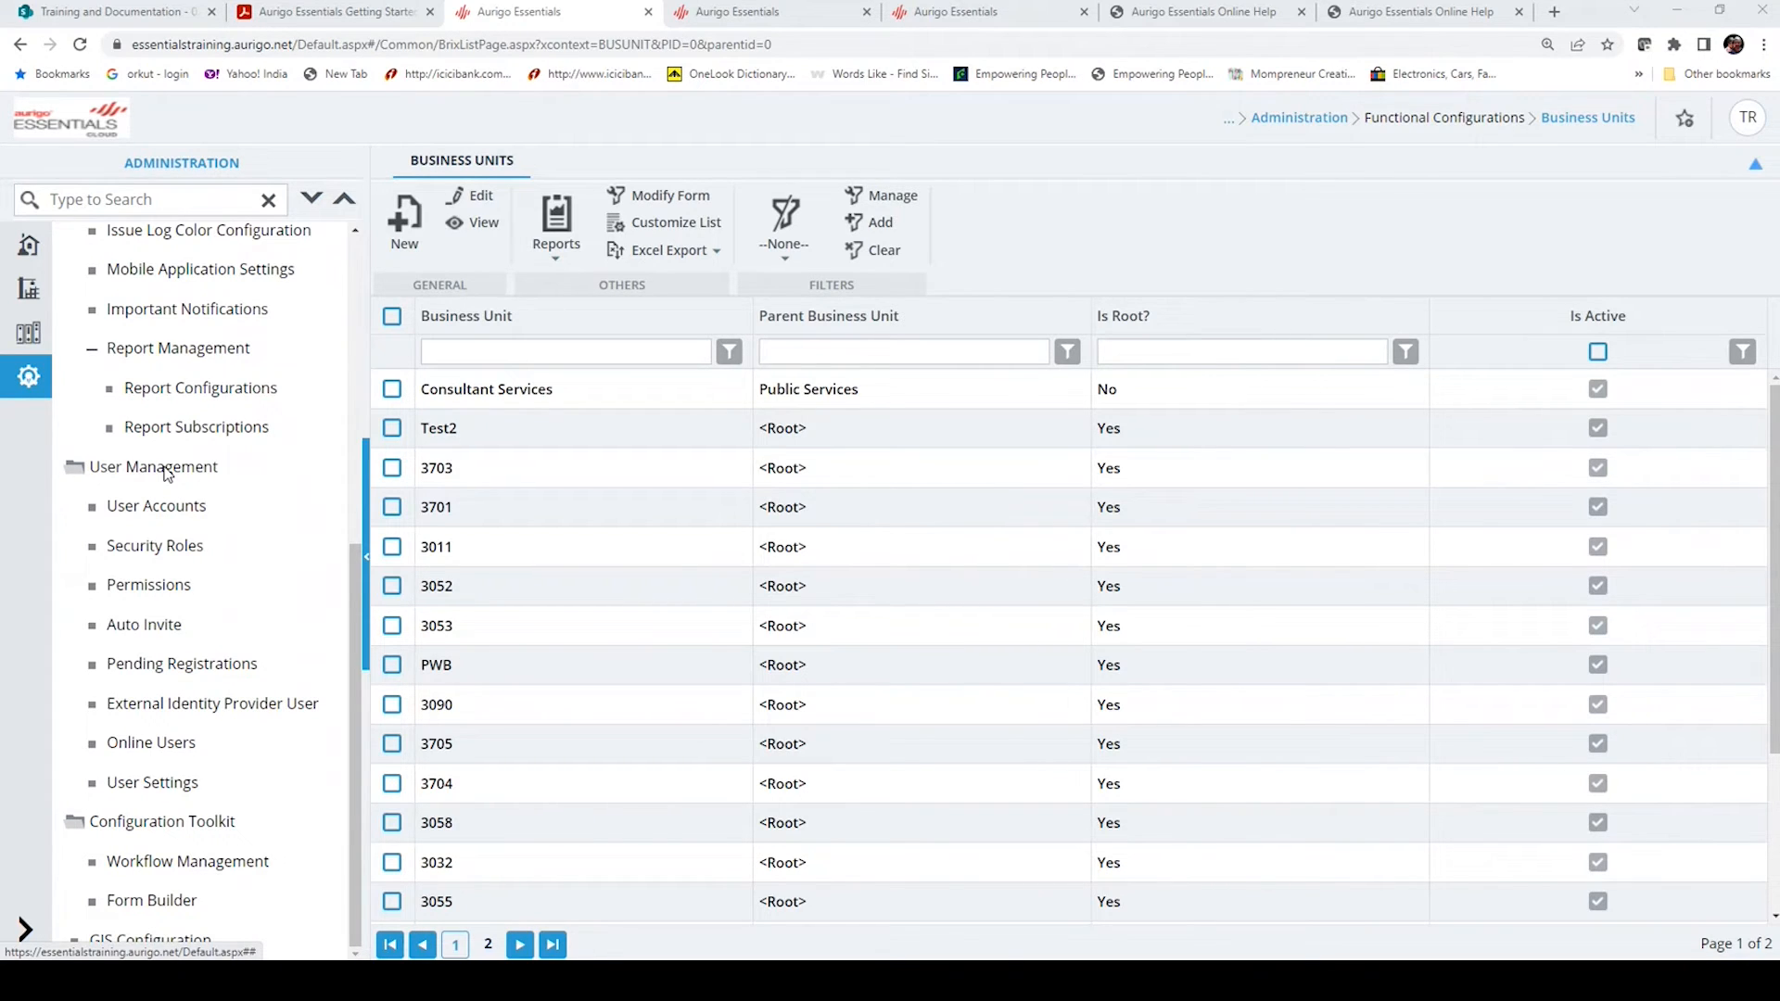
pyautogui.click(239, 555)
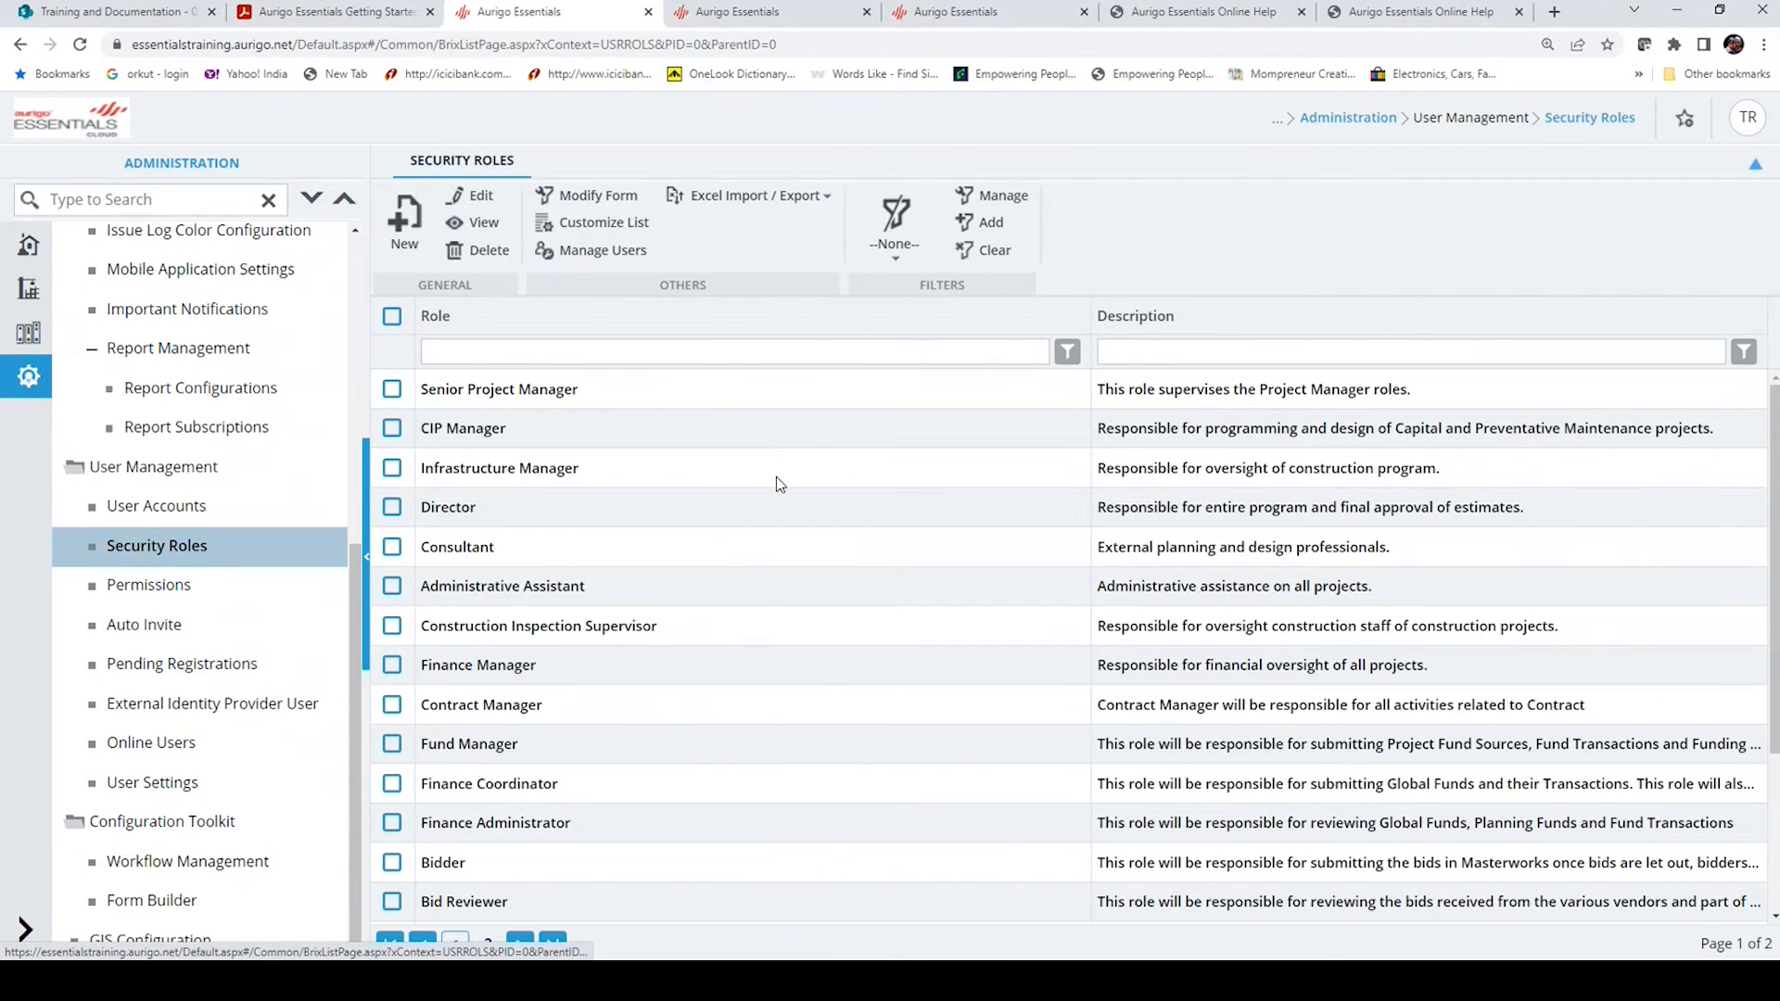
pyautogui.scroll(-3, 538, 412)
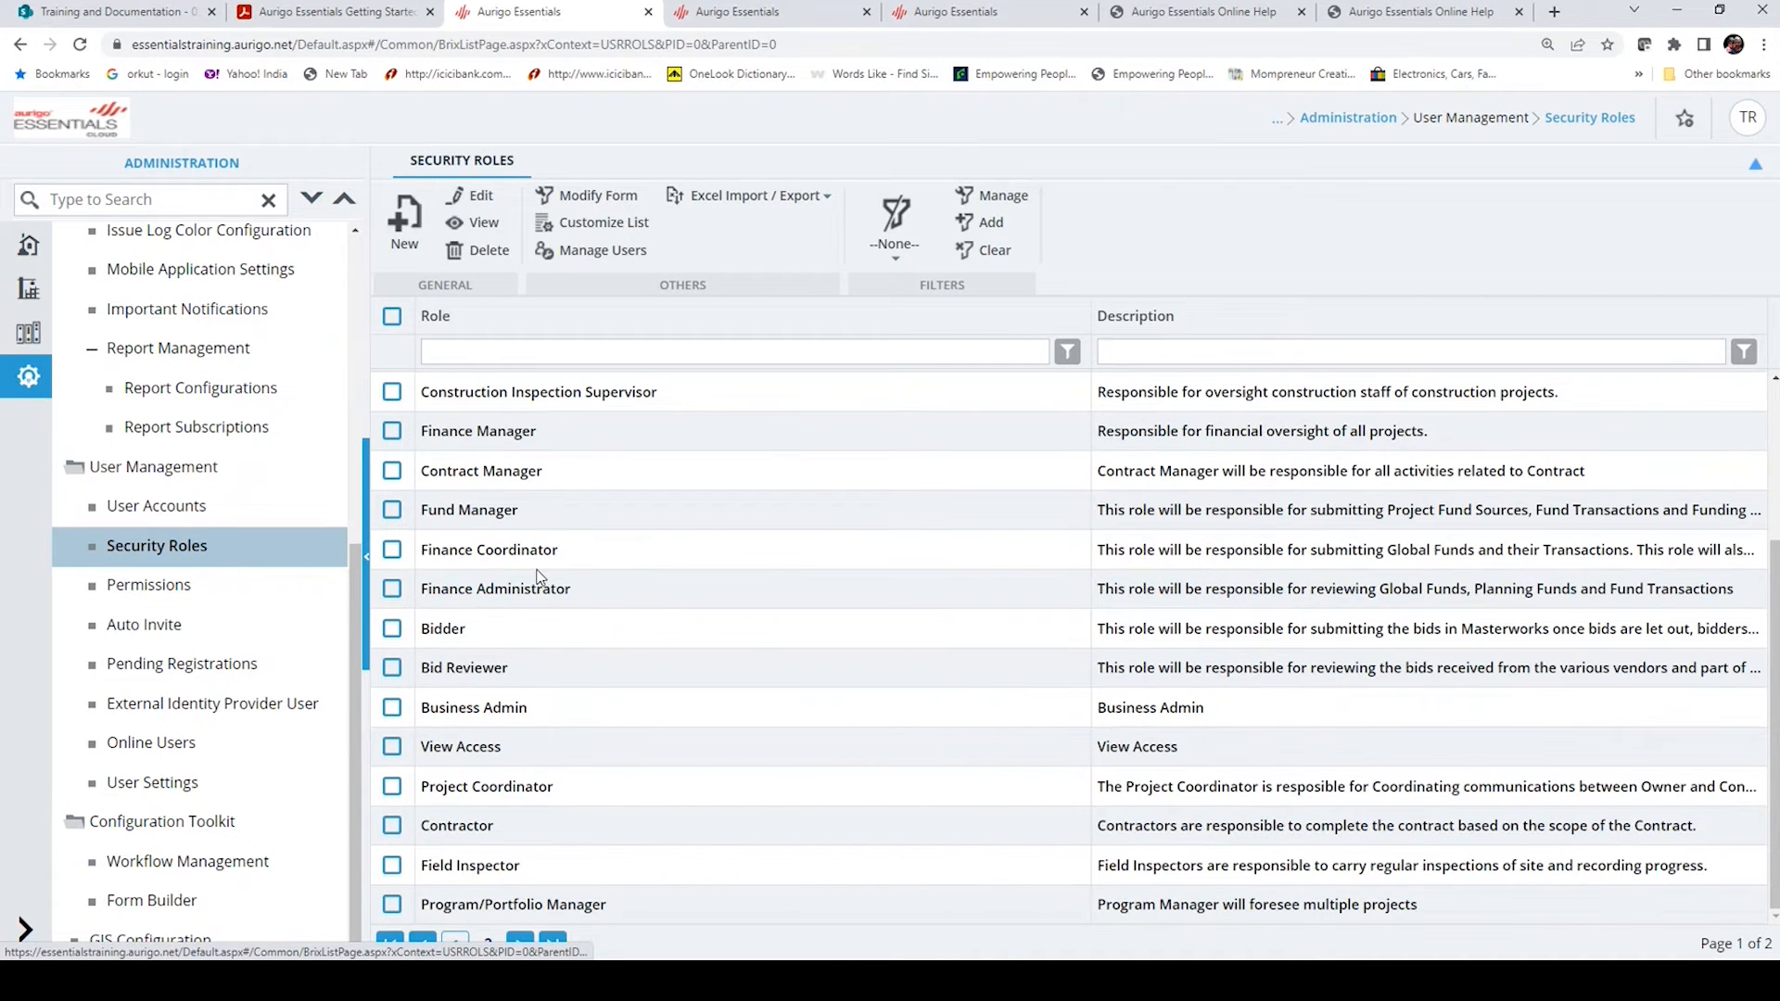
pyautogui.click(488, 943)
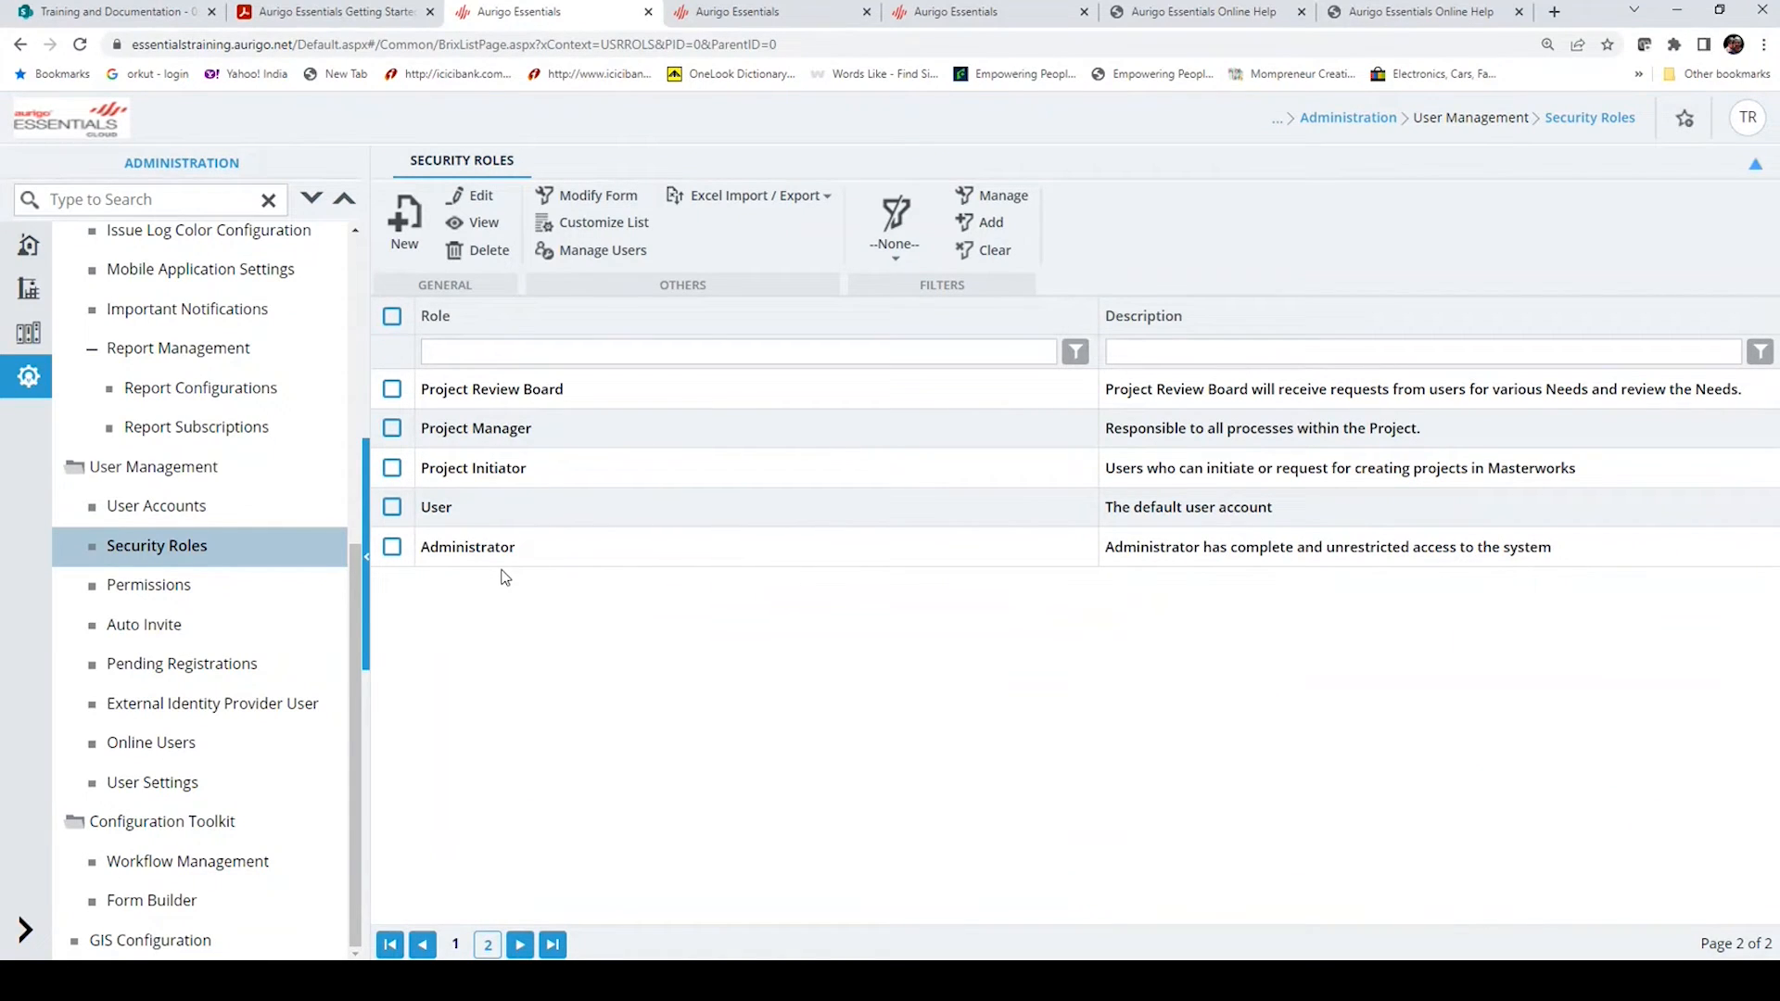
pyautogui.click(430, 345)
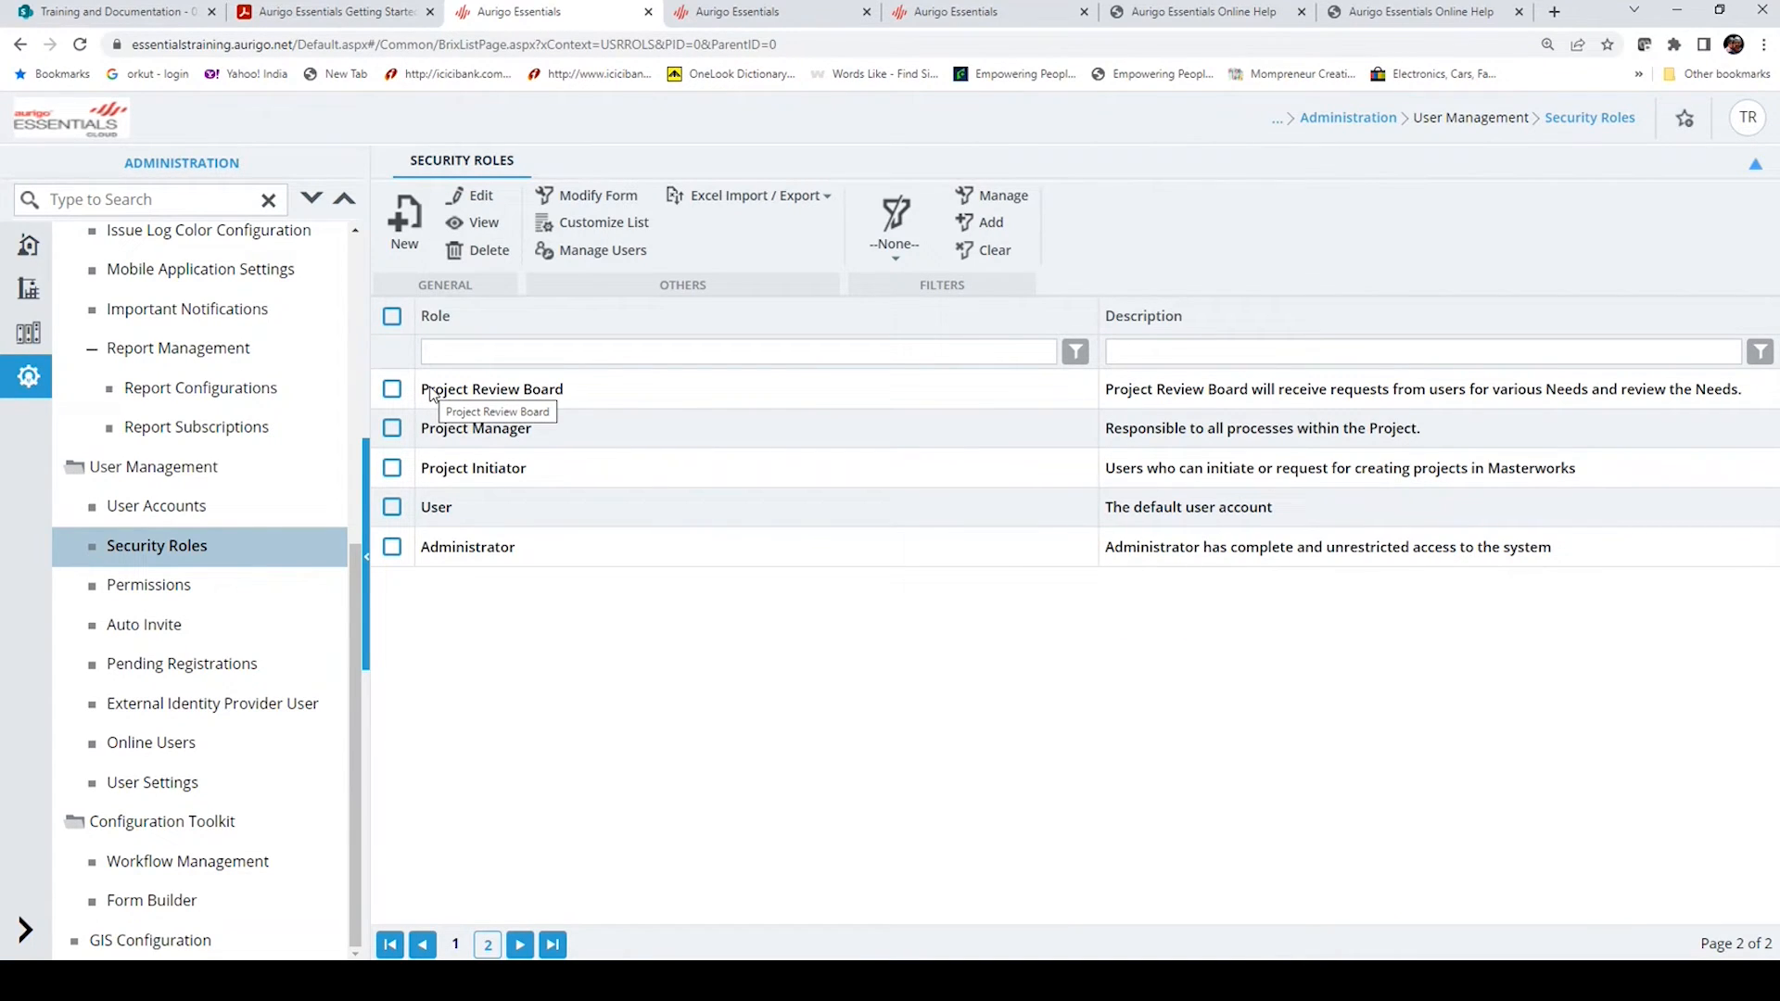
# Open a blank security role form, look at its Role and Description fields, and leave without saving
pyautogui.click(396, 263)
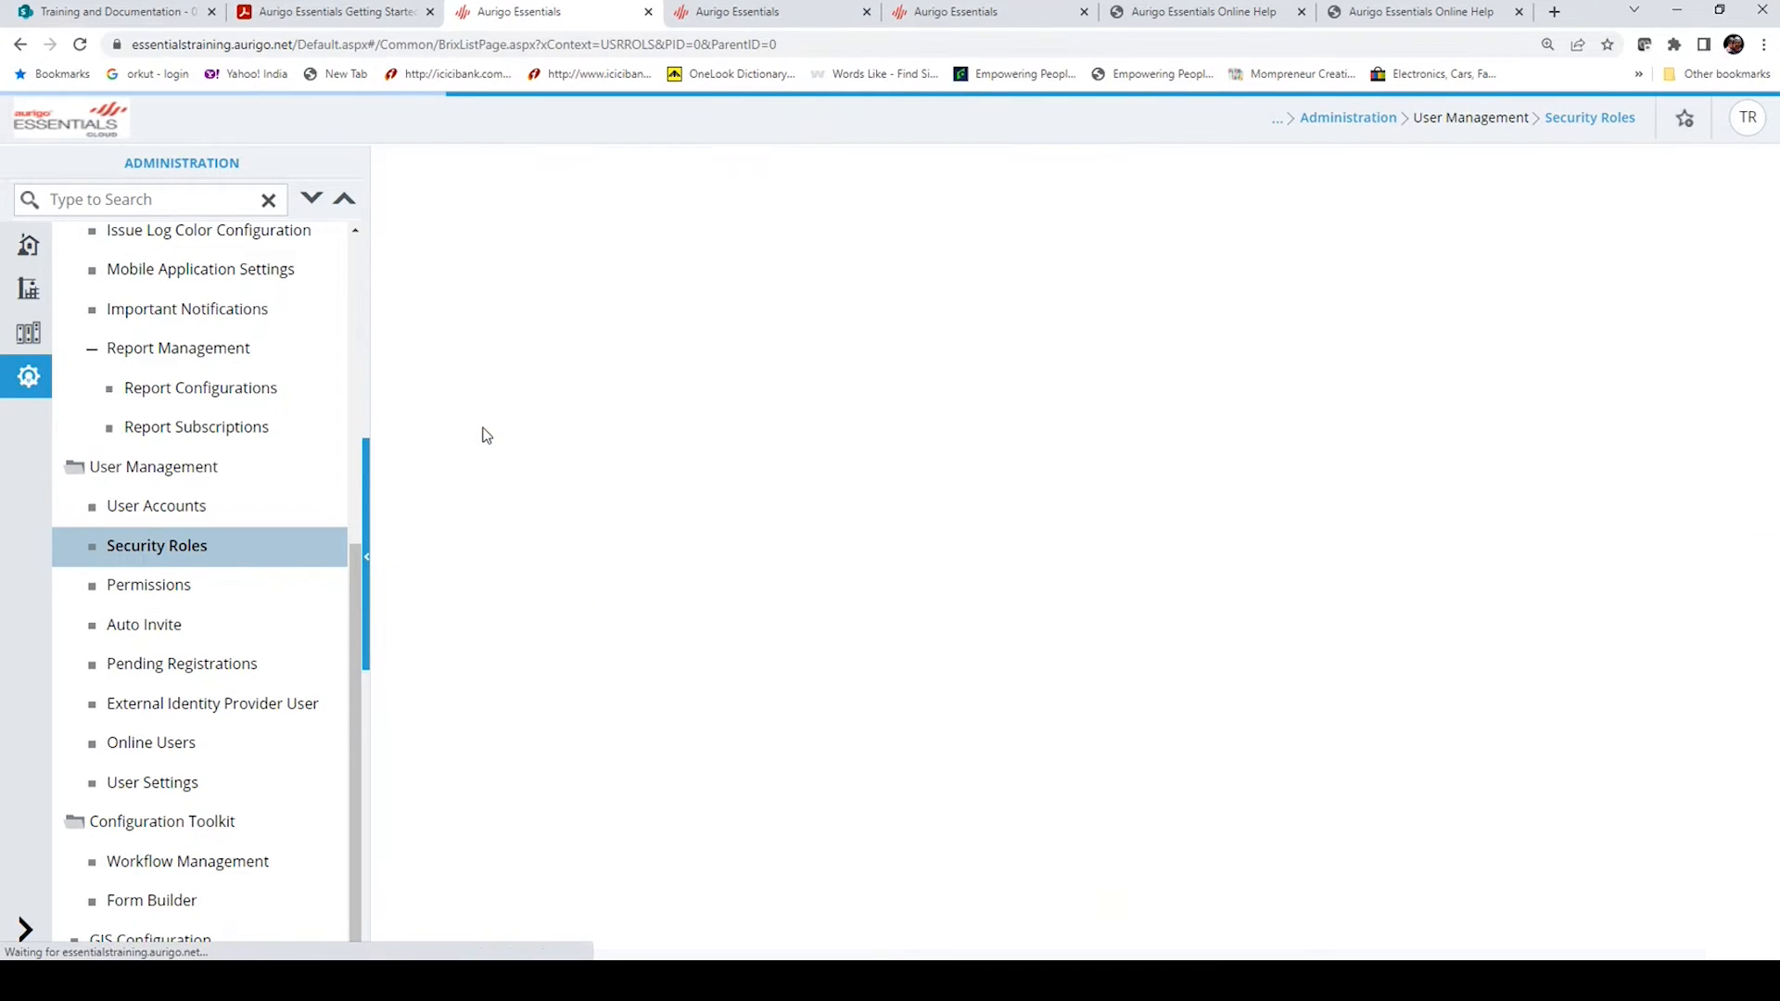
pyautogui.click(700, 332)
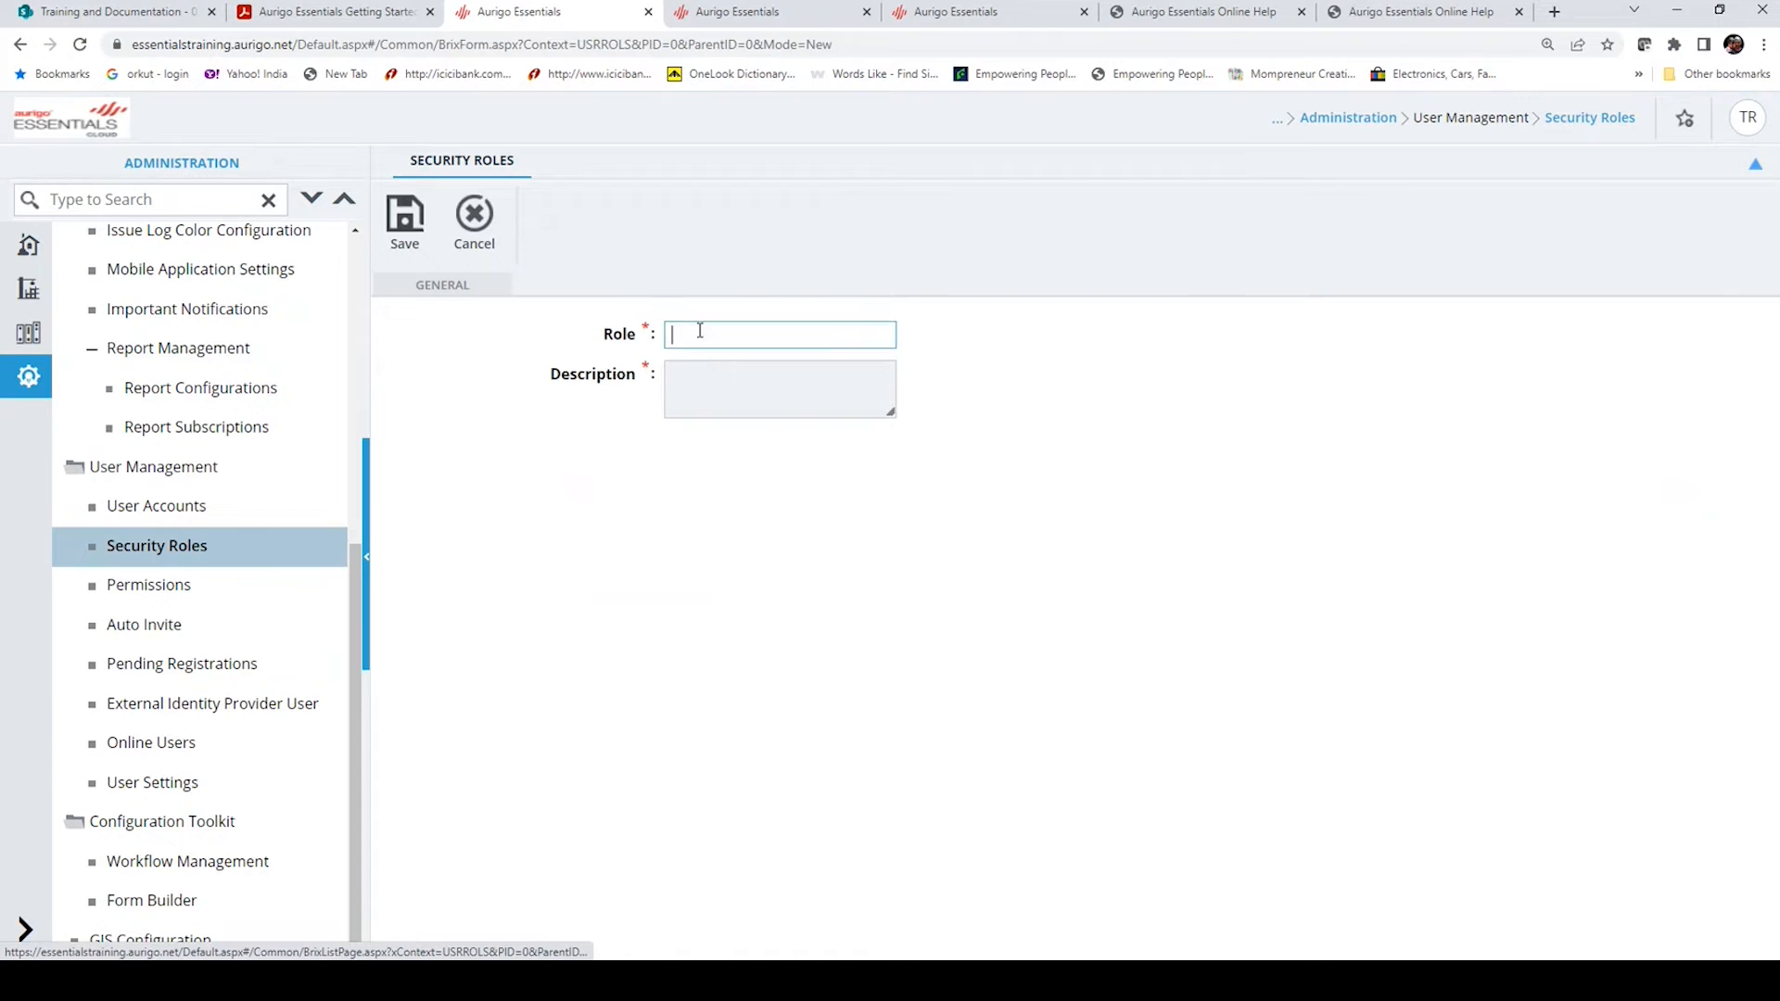
pyautogui.click(683, 390)
pyautogui.click(474, 219)
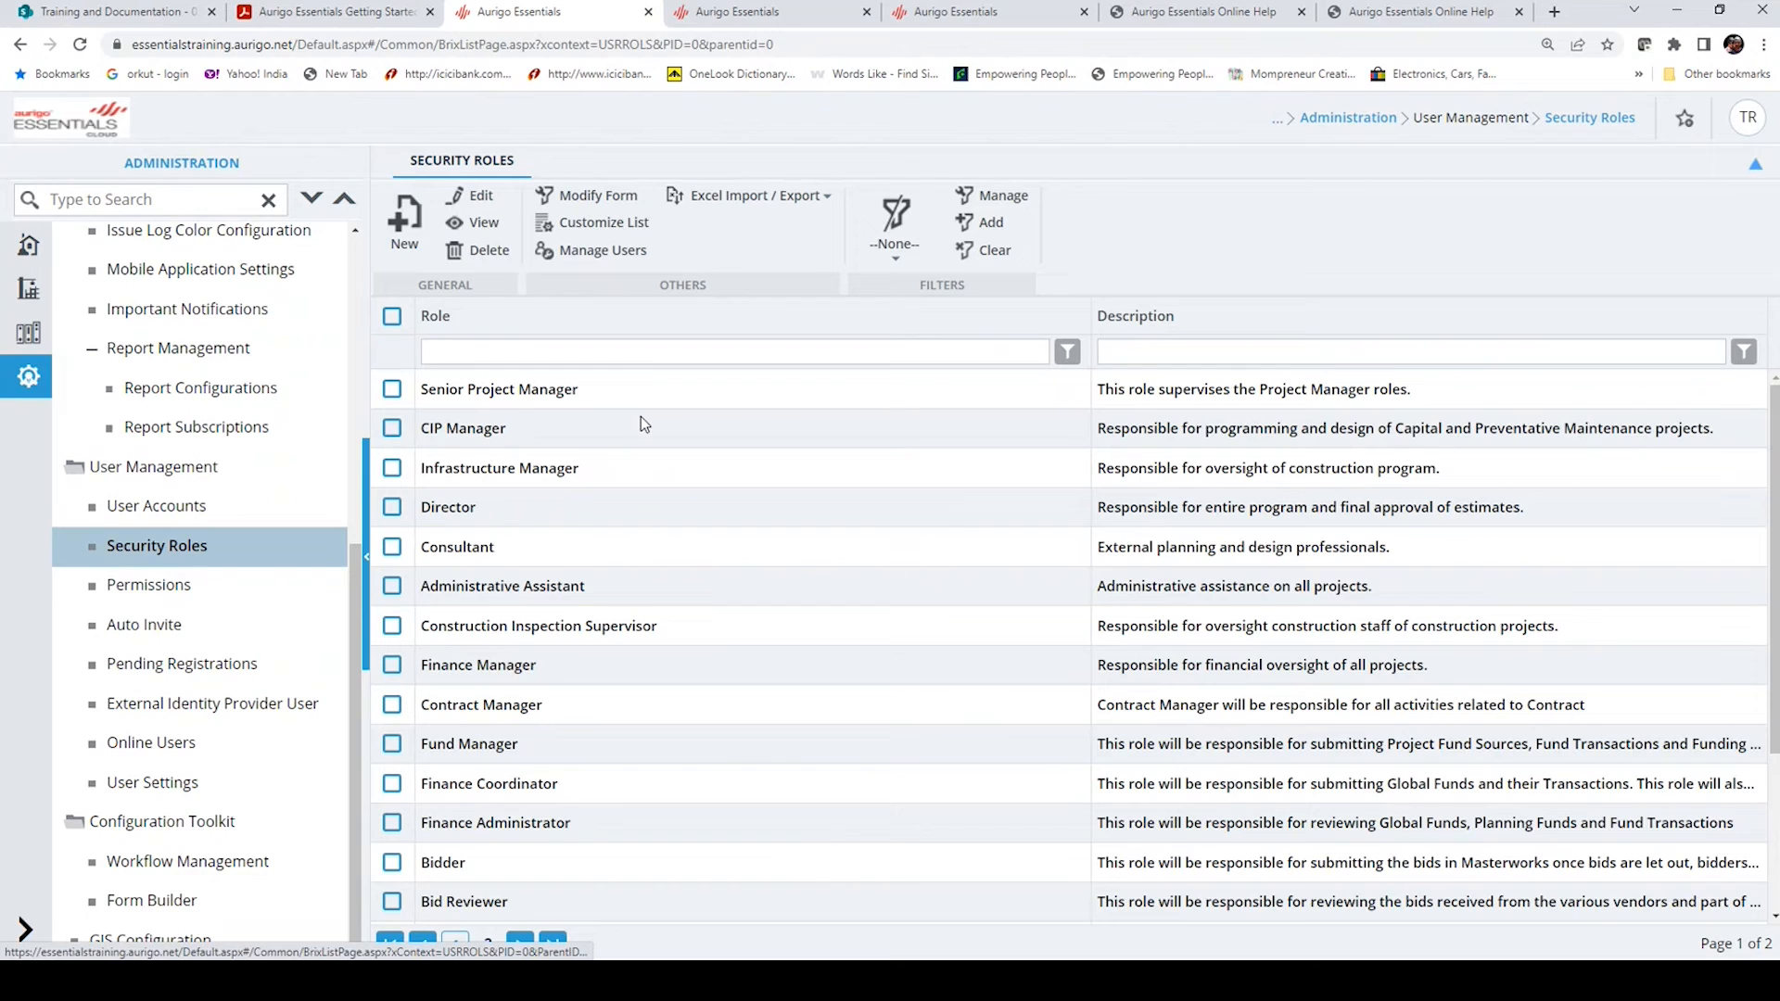
# Review the available and assigned users of the Consultant role, and leave without saving
pyautogui.click(601, 250)
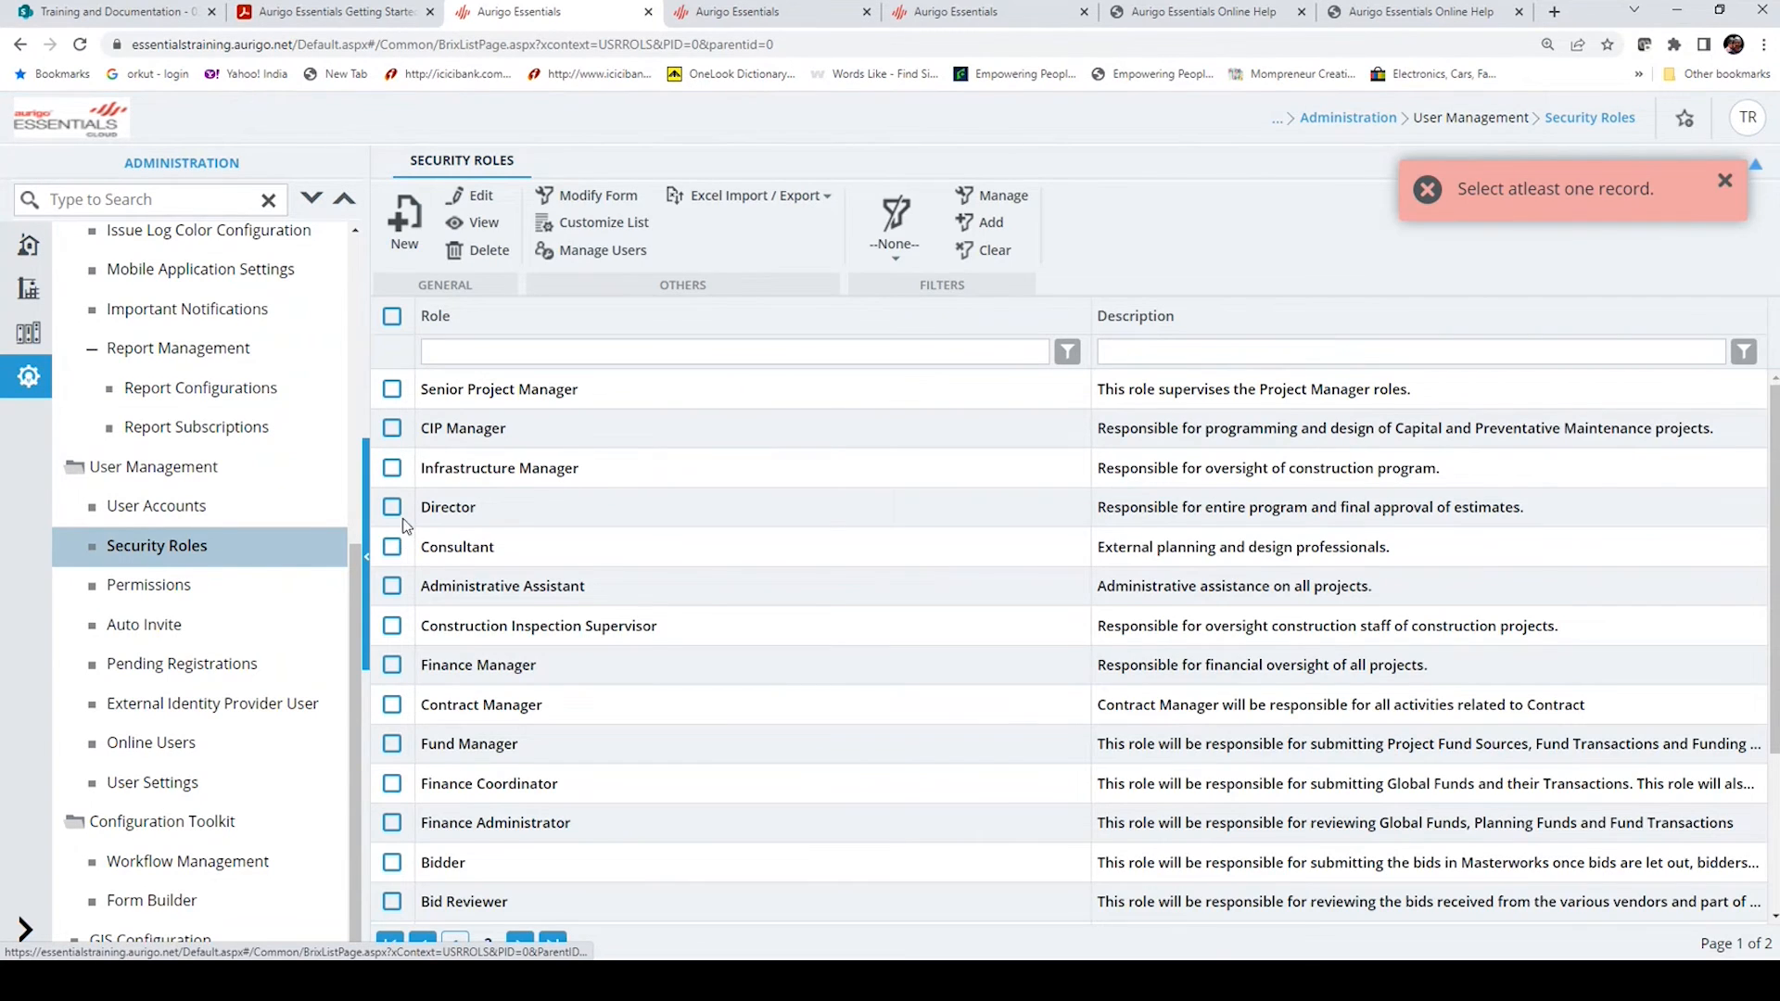
pyautogui.click(387, 556)
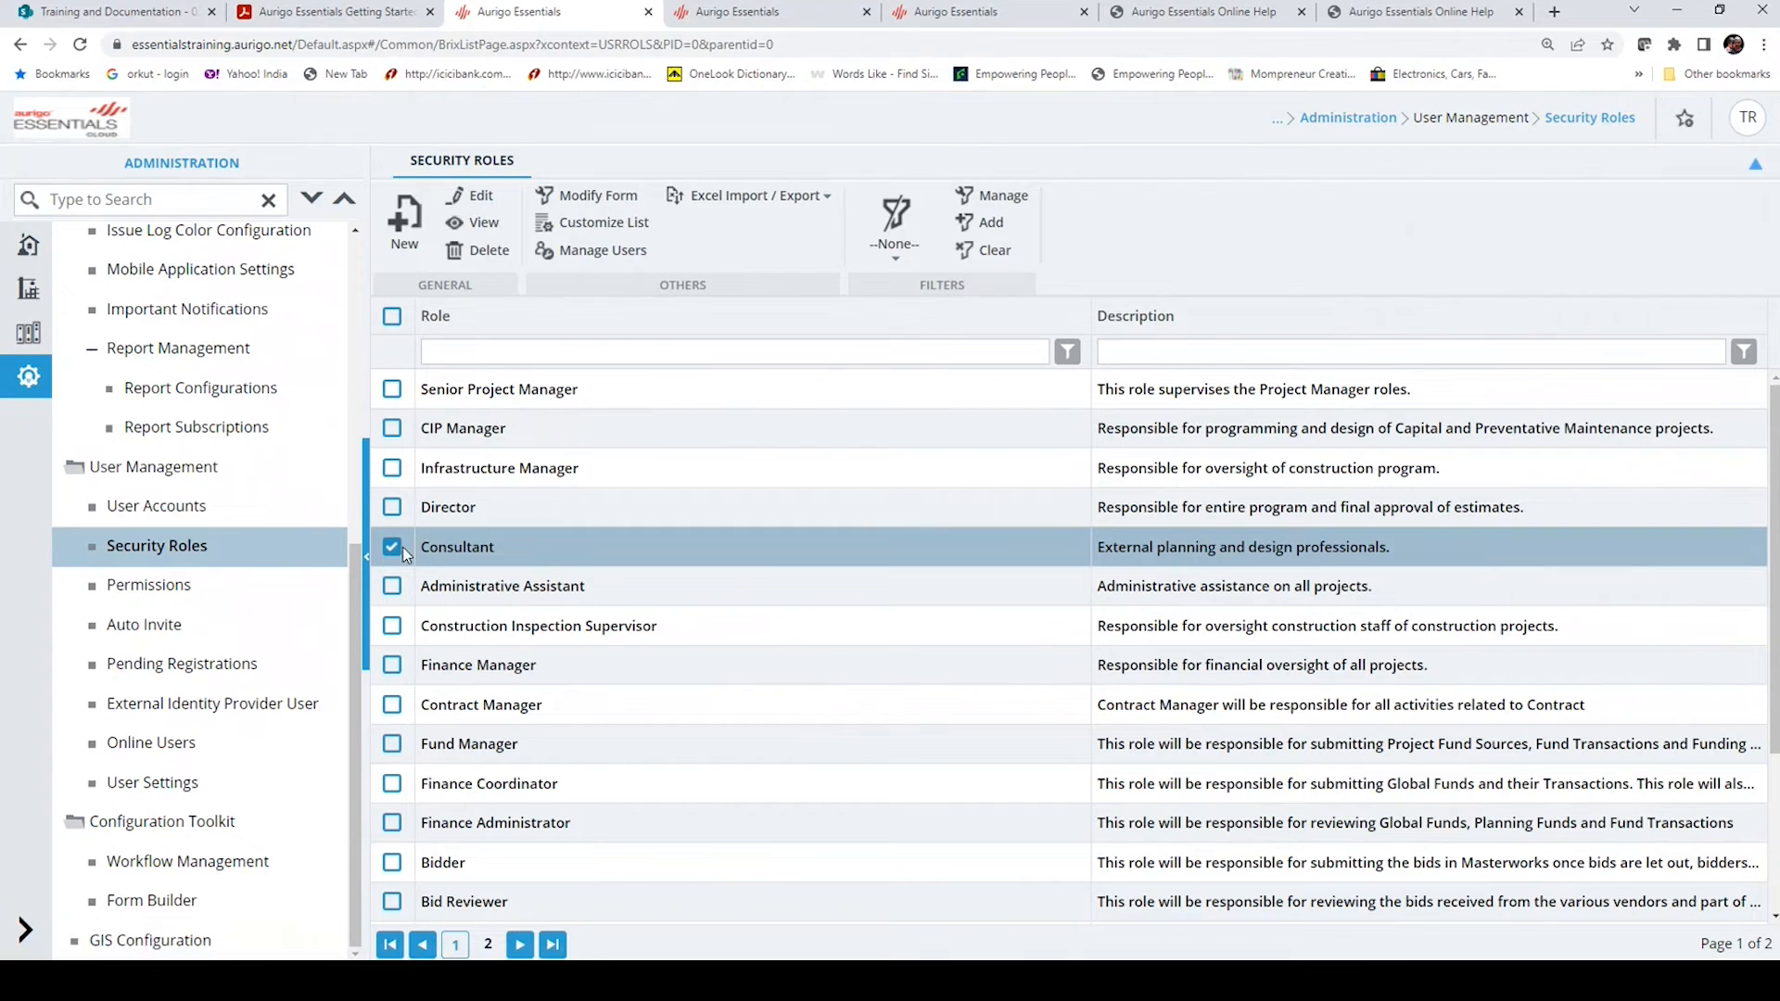
pyautogui.click(590, 250)
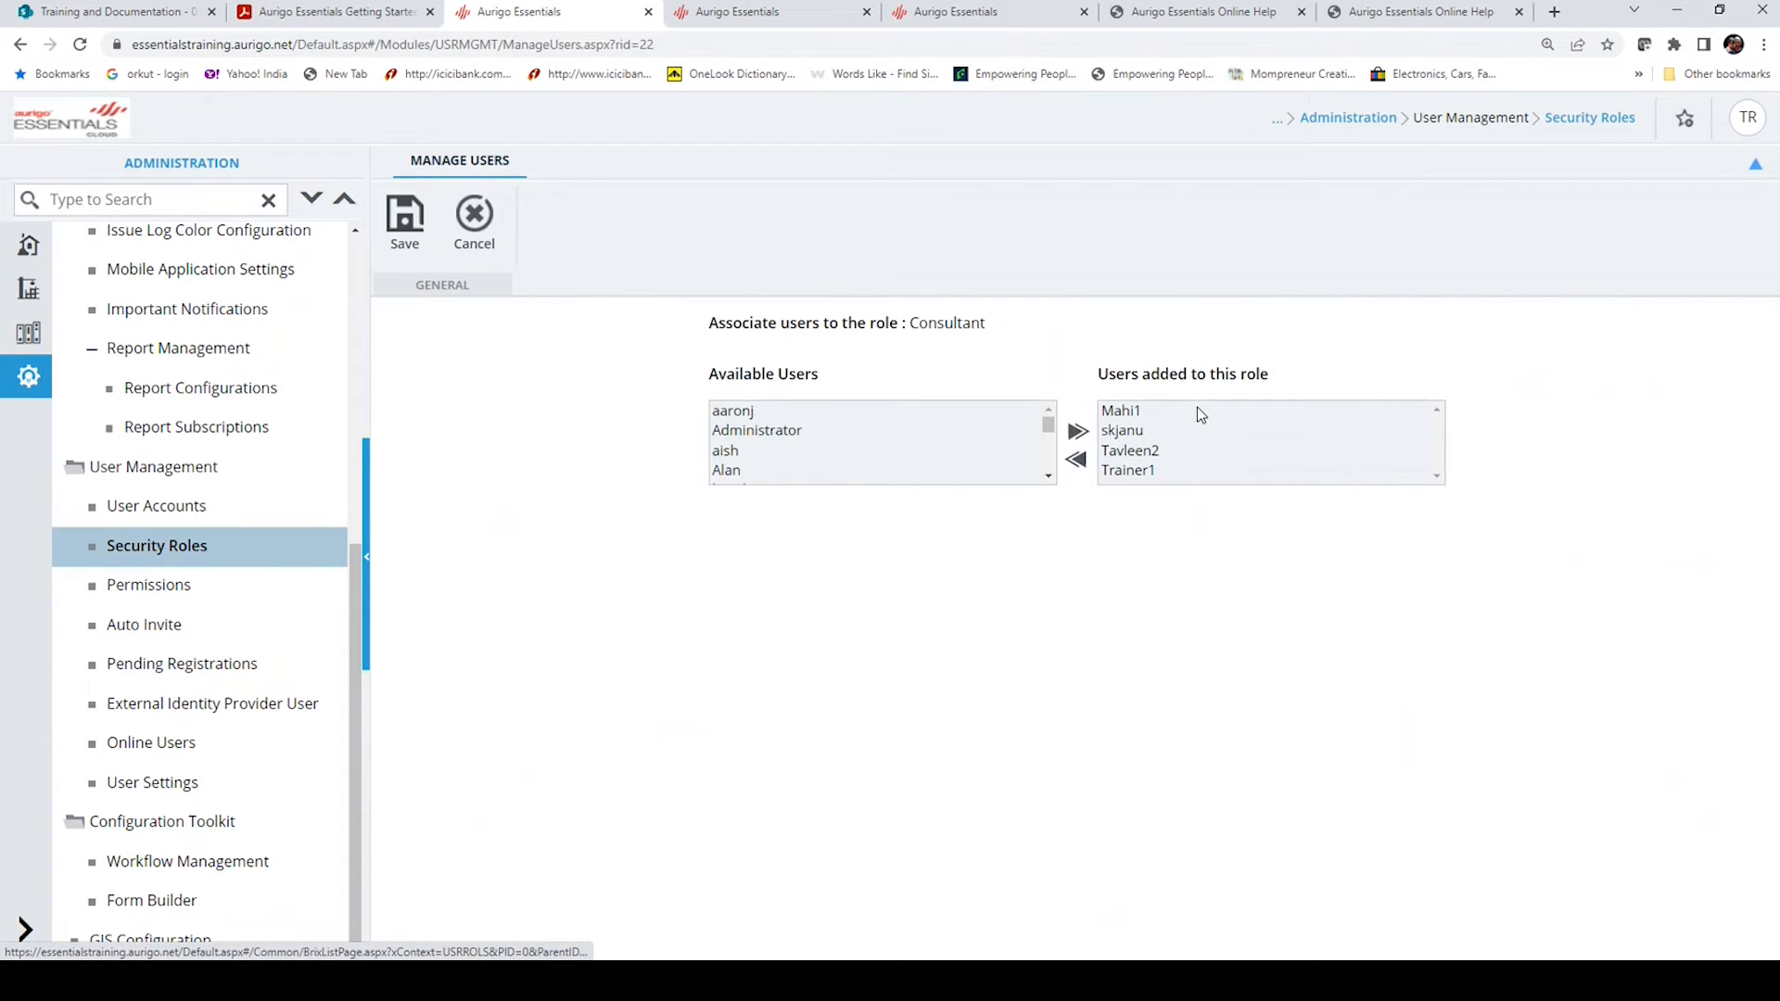
pyautogui.scroll(-10, 754, 437)
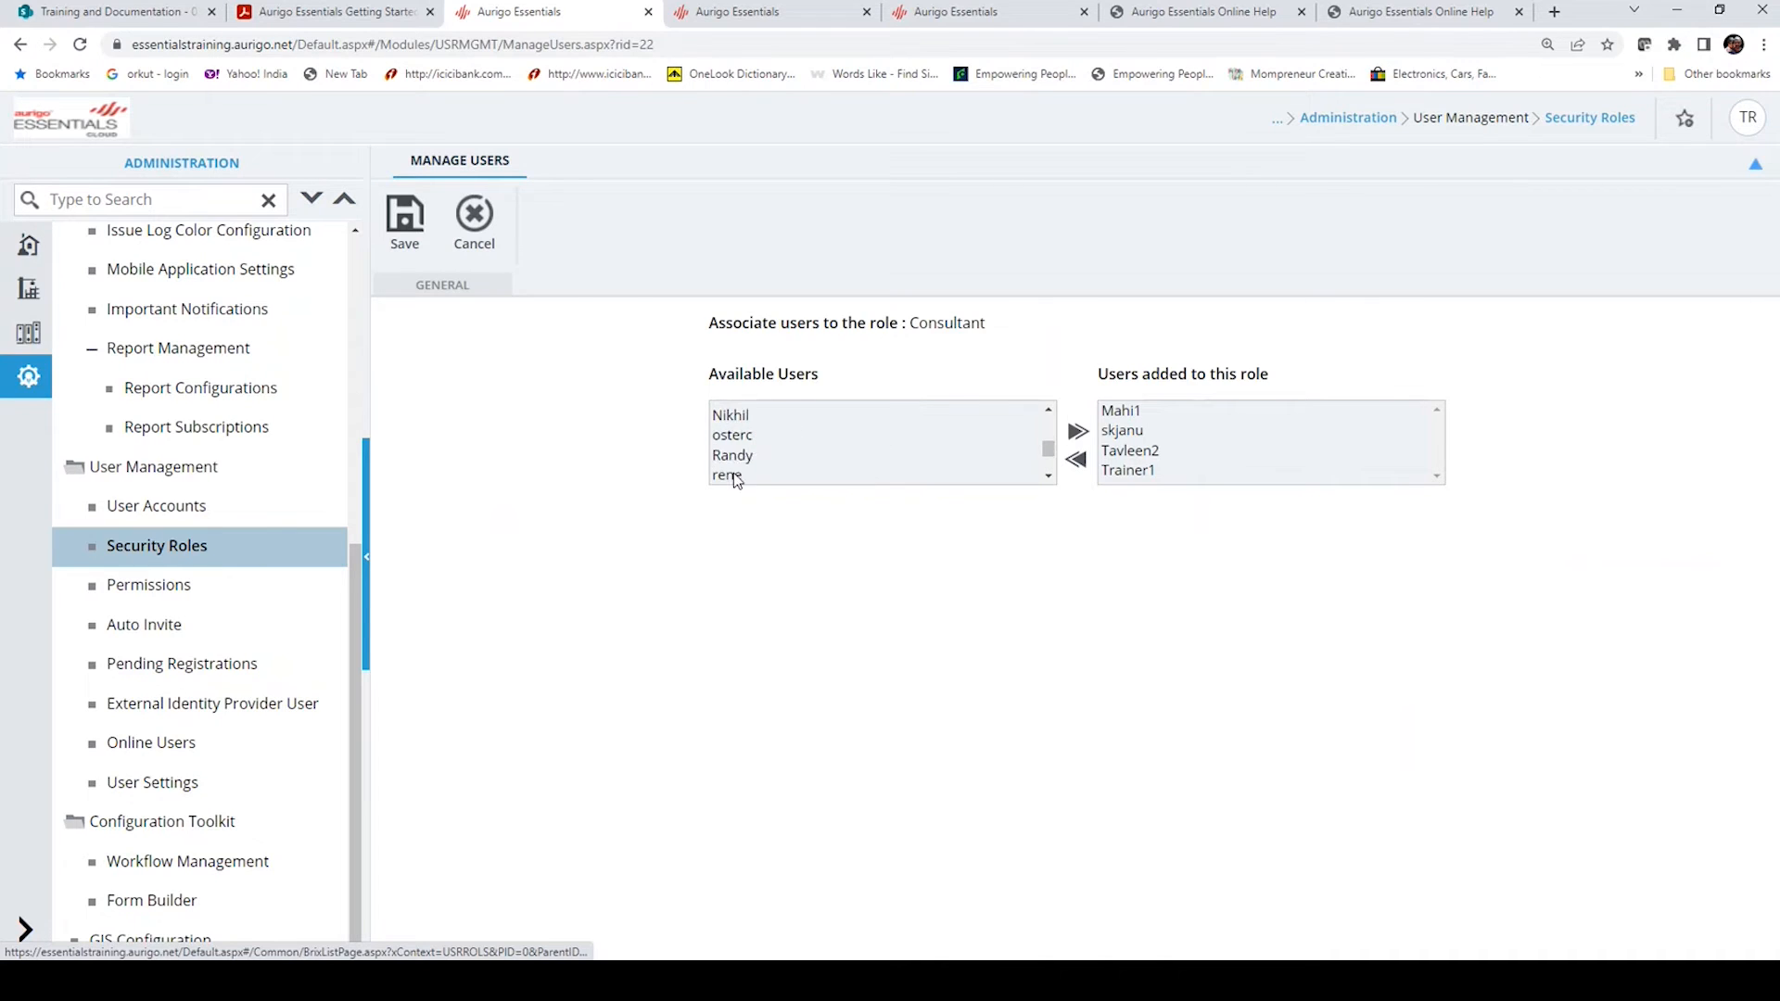
pyautogui.scroll(-3, 737, 464)
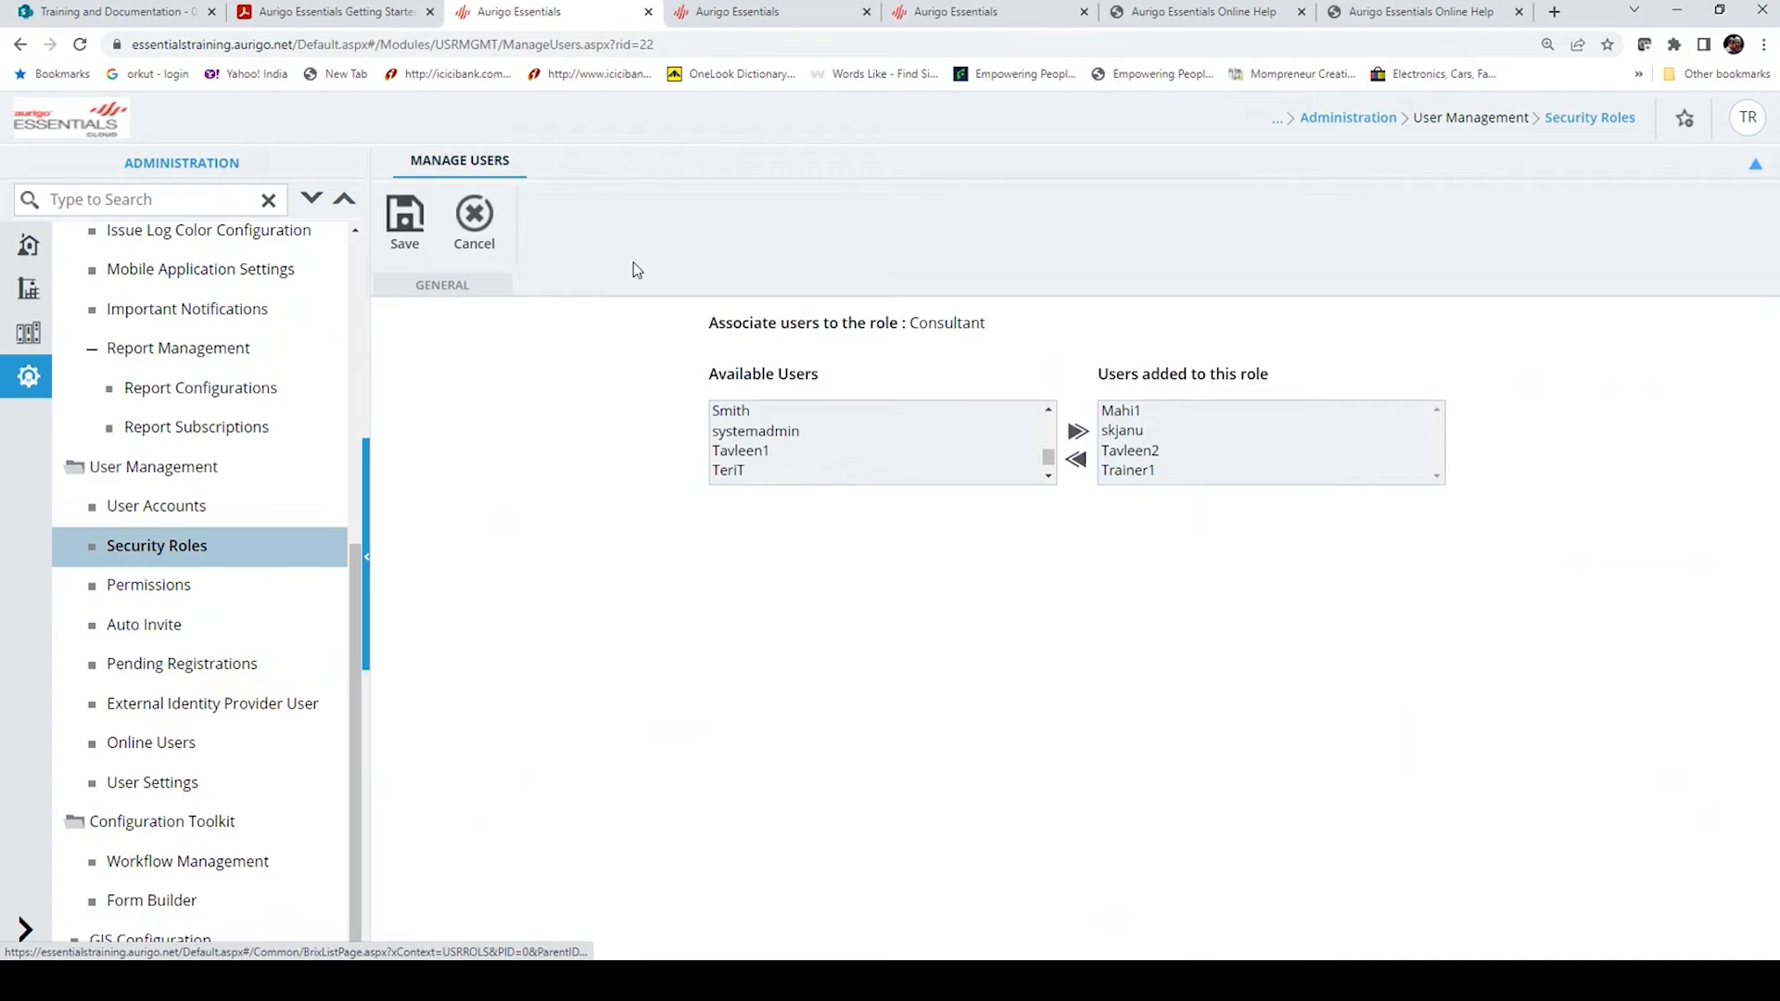
pyautogui.click(476, 234)
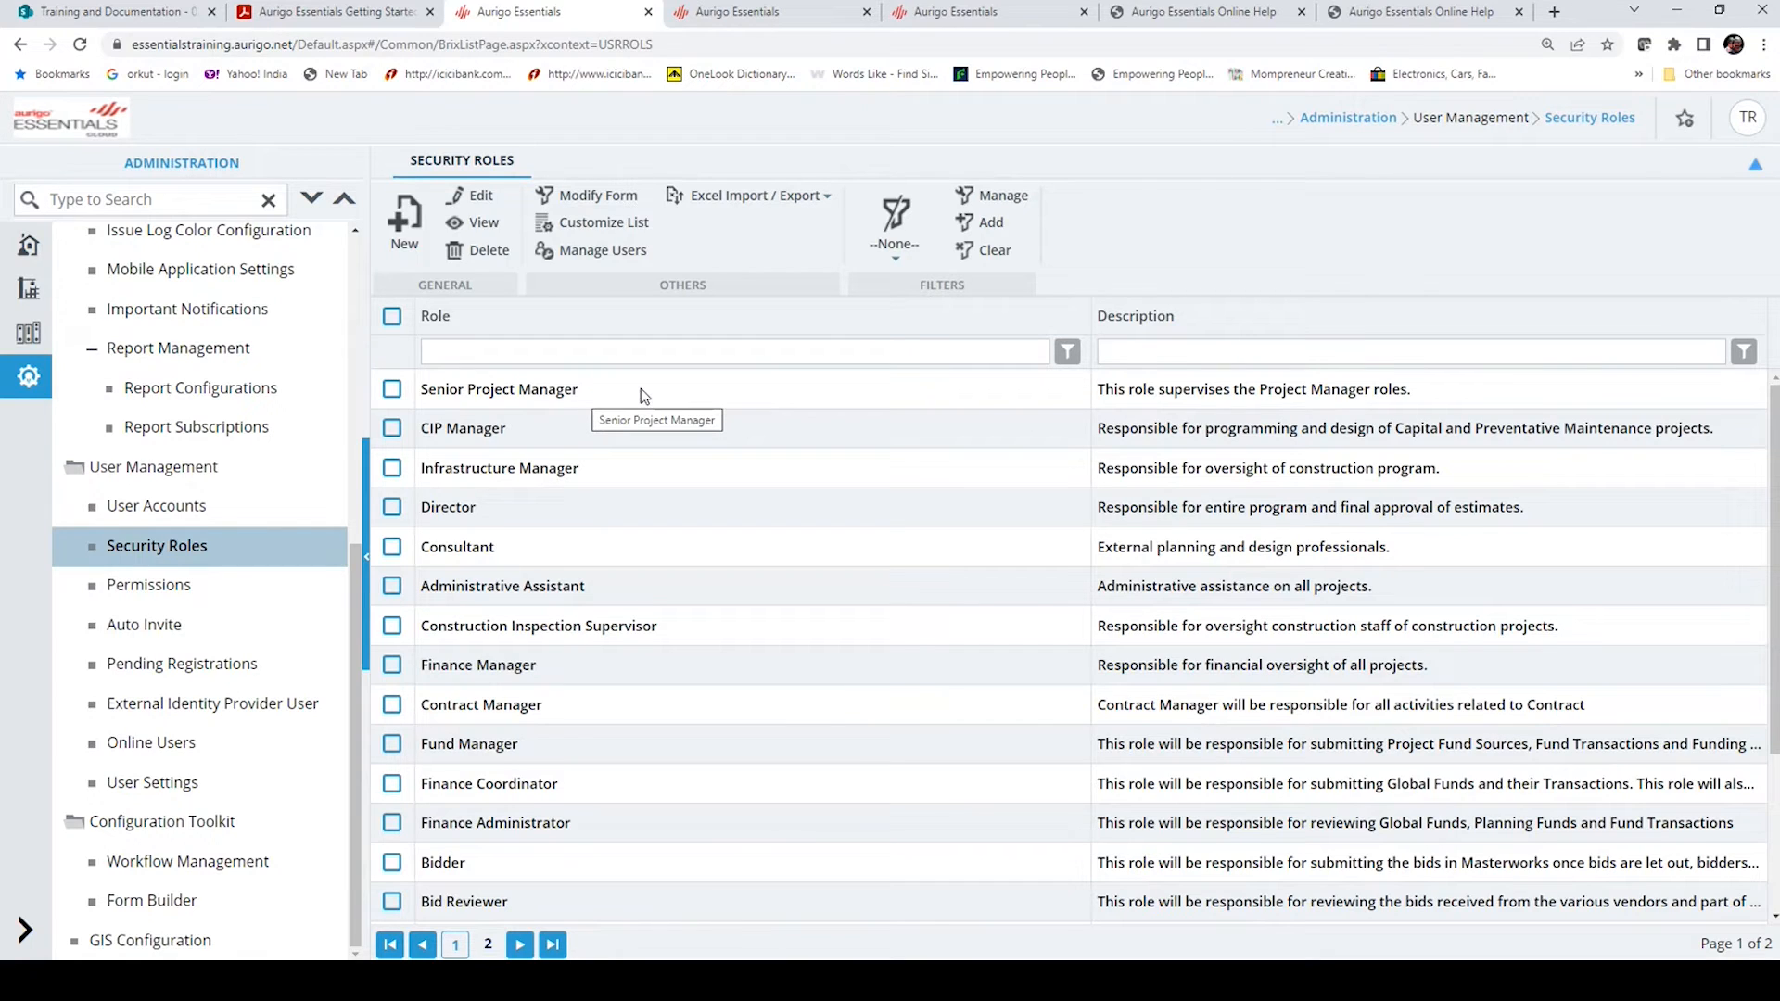
# Open the Permissions page under User Management and load the permissions of the Senior Project Manager role
pyautogui.click(154, 590)
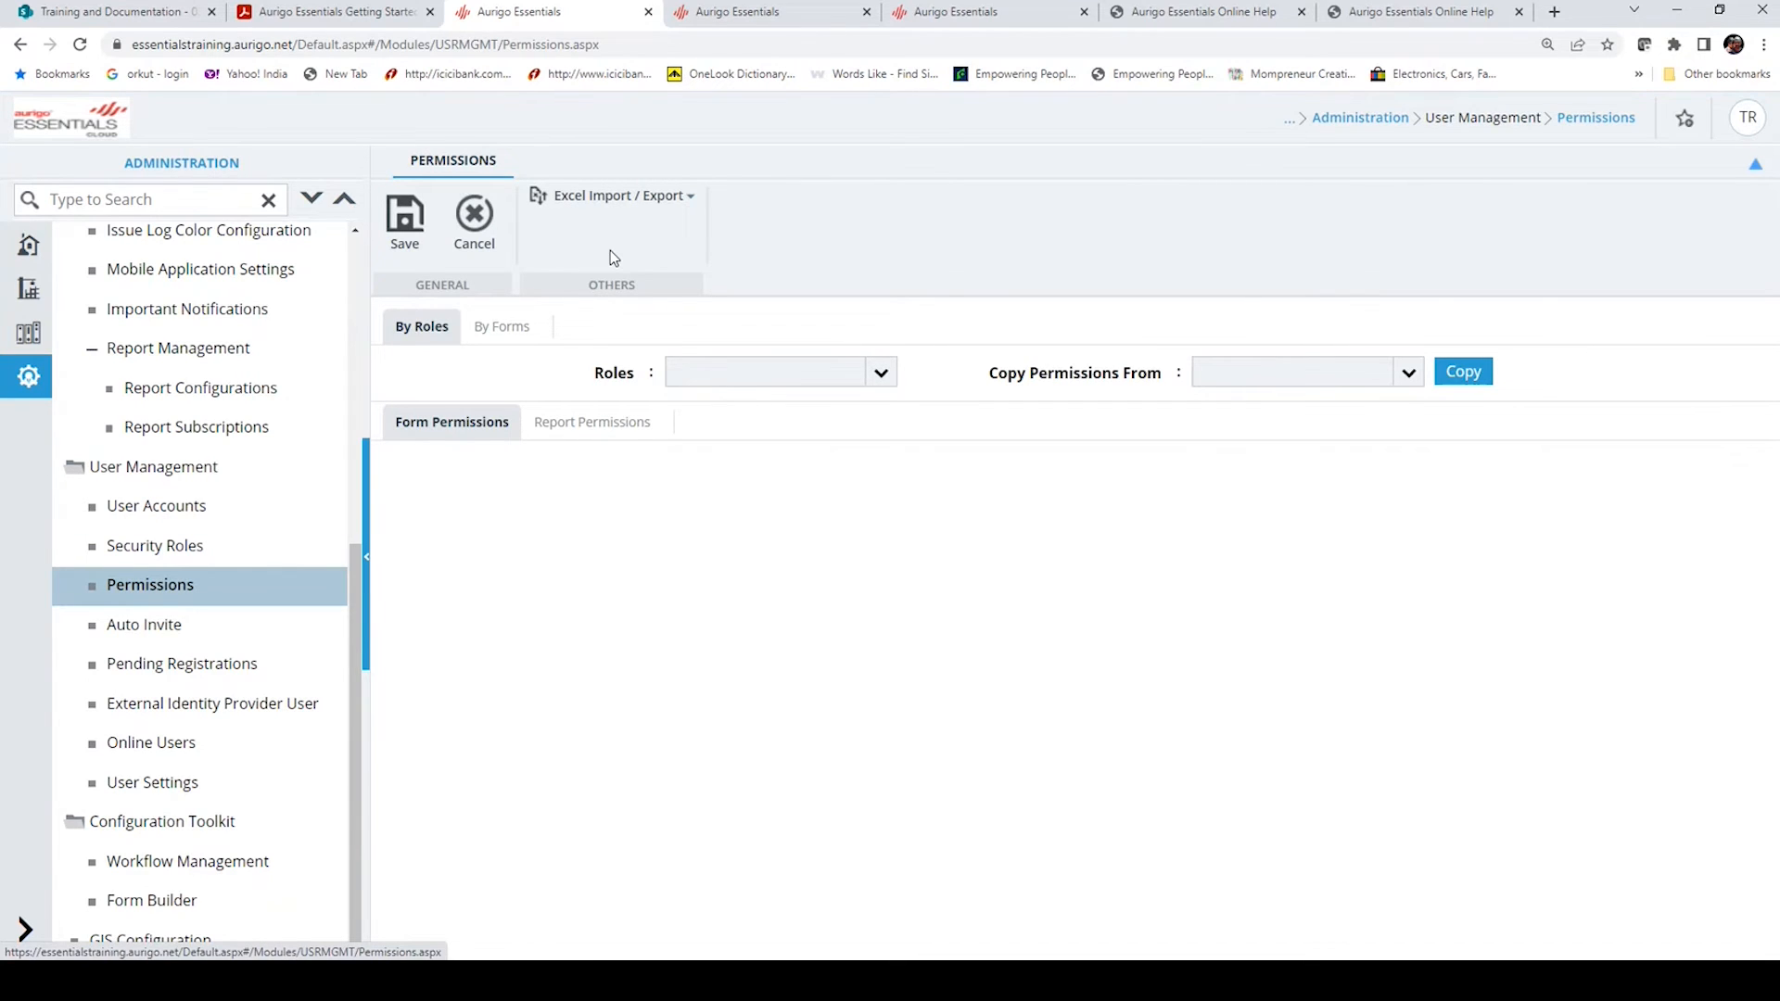
pyautogui.click(881, 373)
pyautogui.write('Senior')
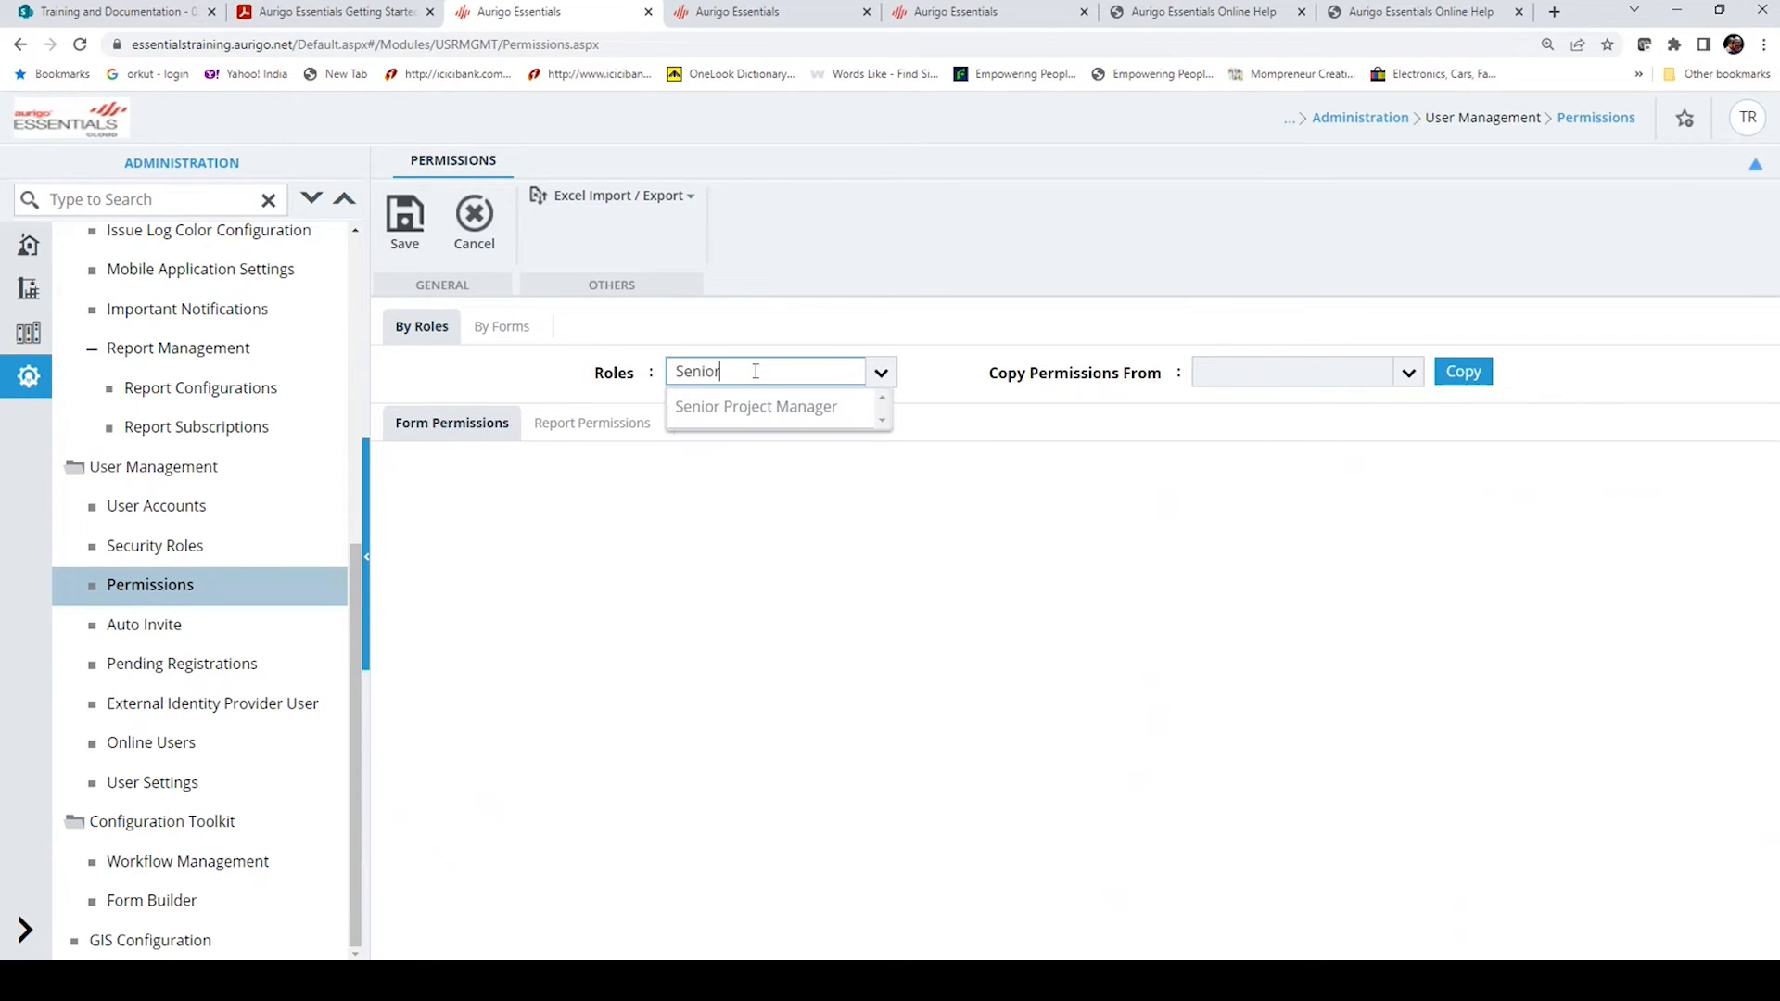
pyautogui.click(826, 406)
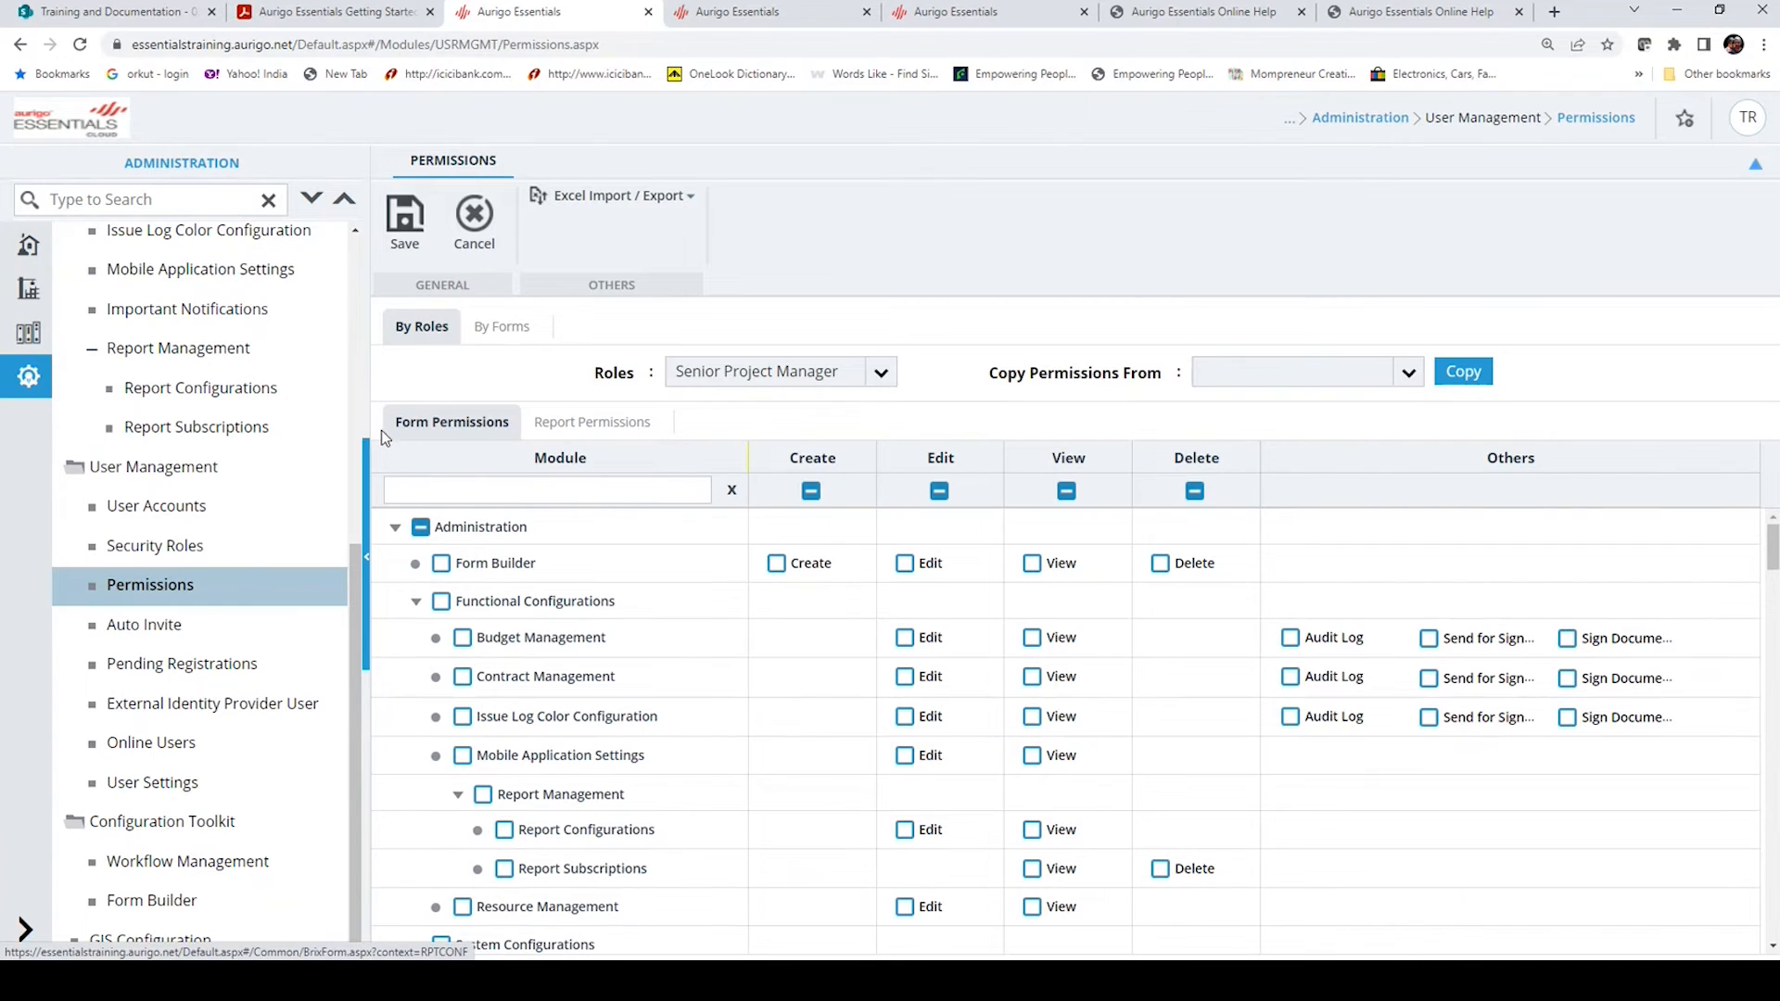
# Examine the Senior Project Manager's form permissions from the Administration modules through Contract Management and Fund Management
pyautogui.scroll(-8, 554, 657)
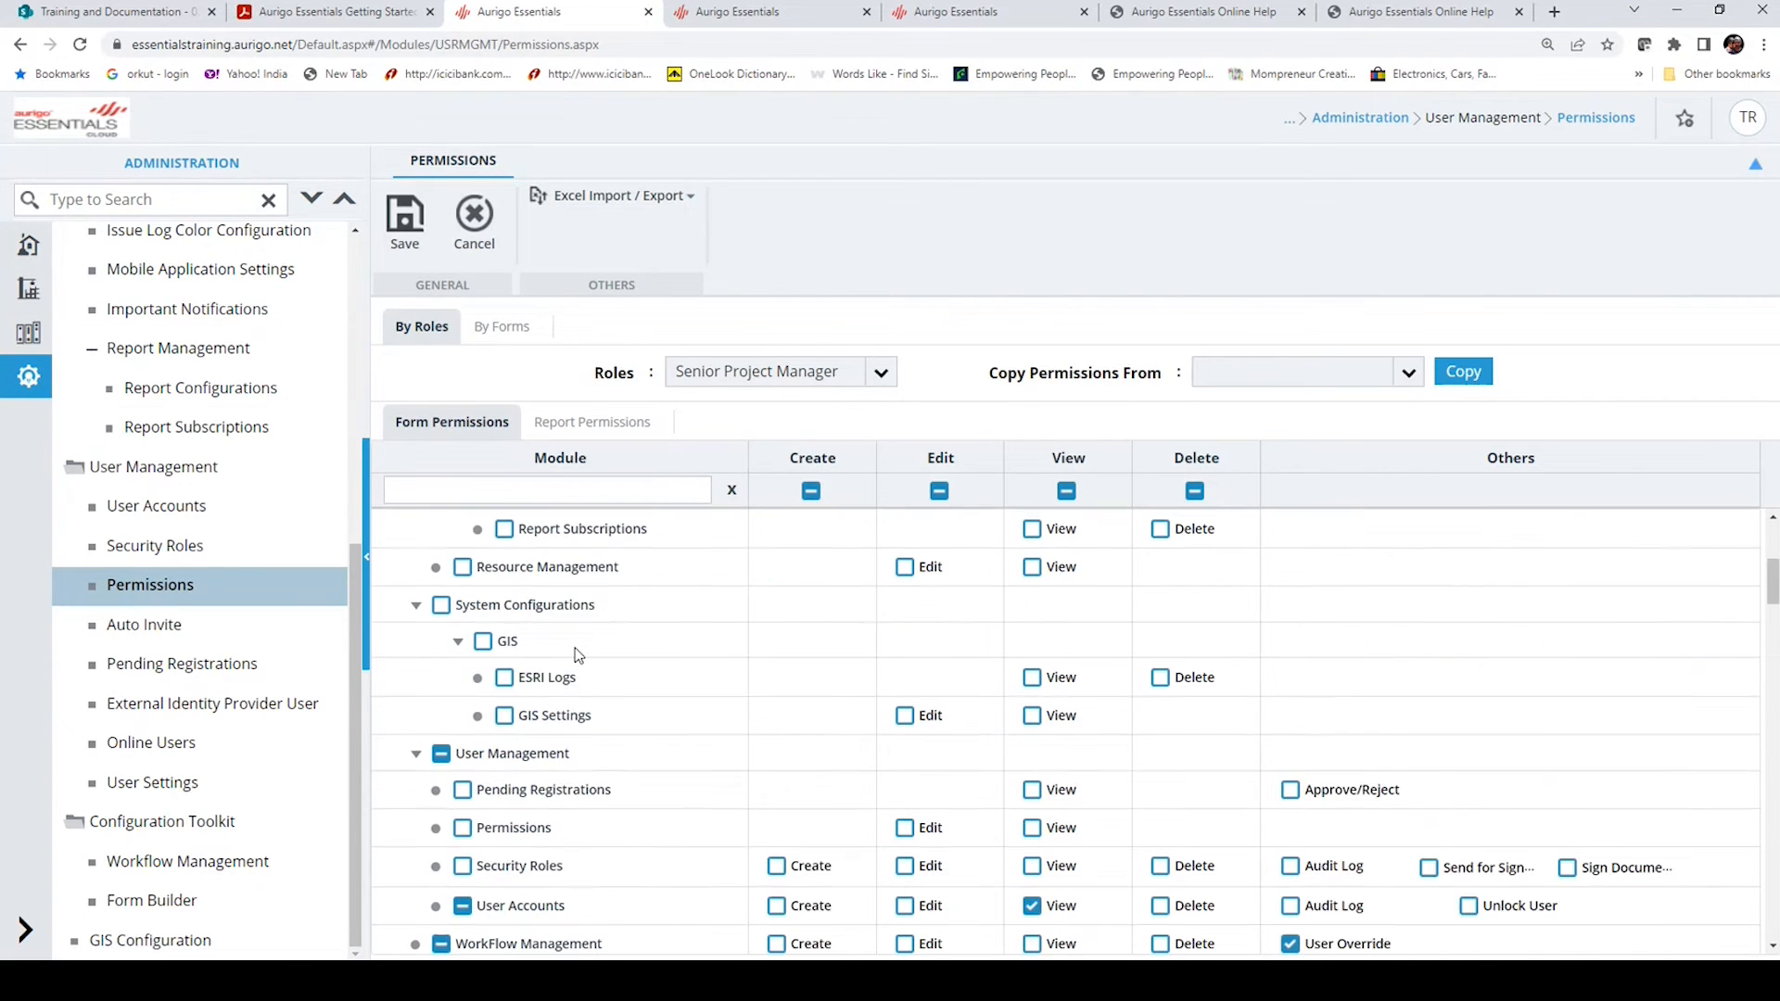
pyautogui.scroll(3, 547, 733)
pyautogui.scroll(-3, 483, 871)
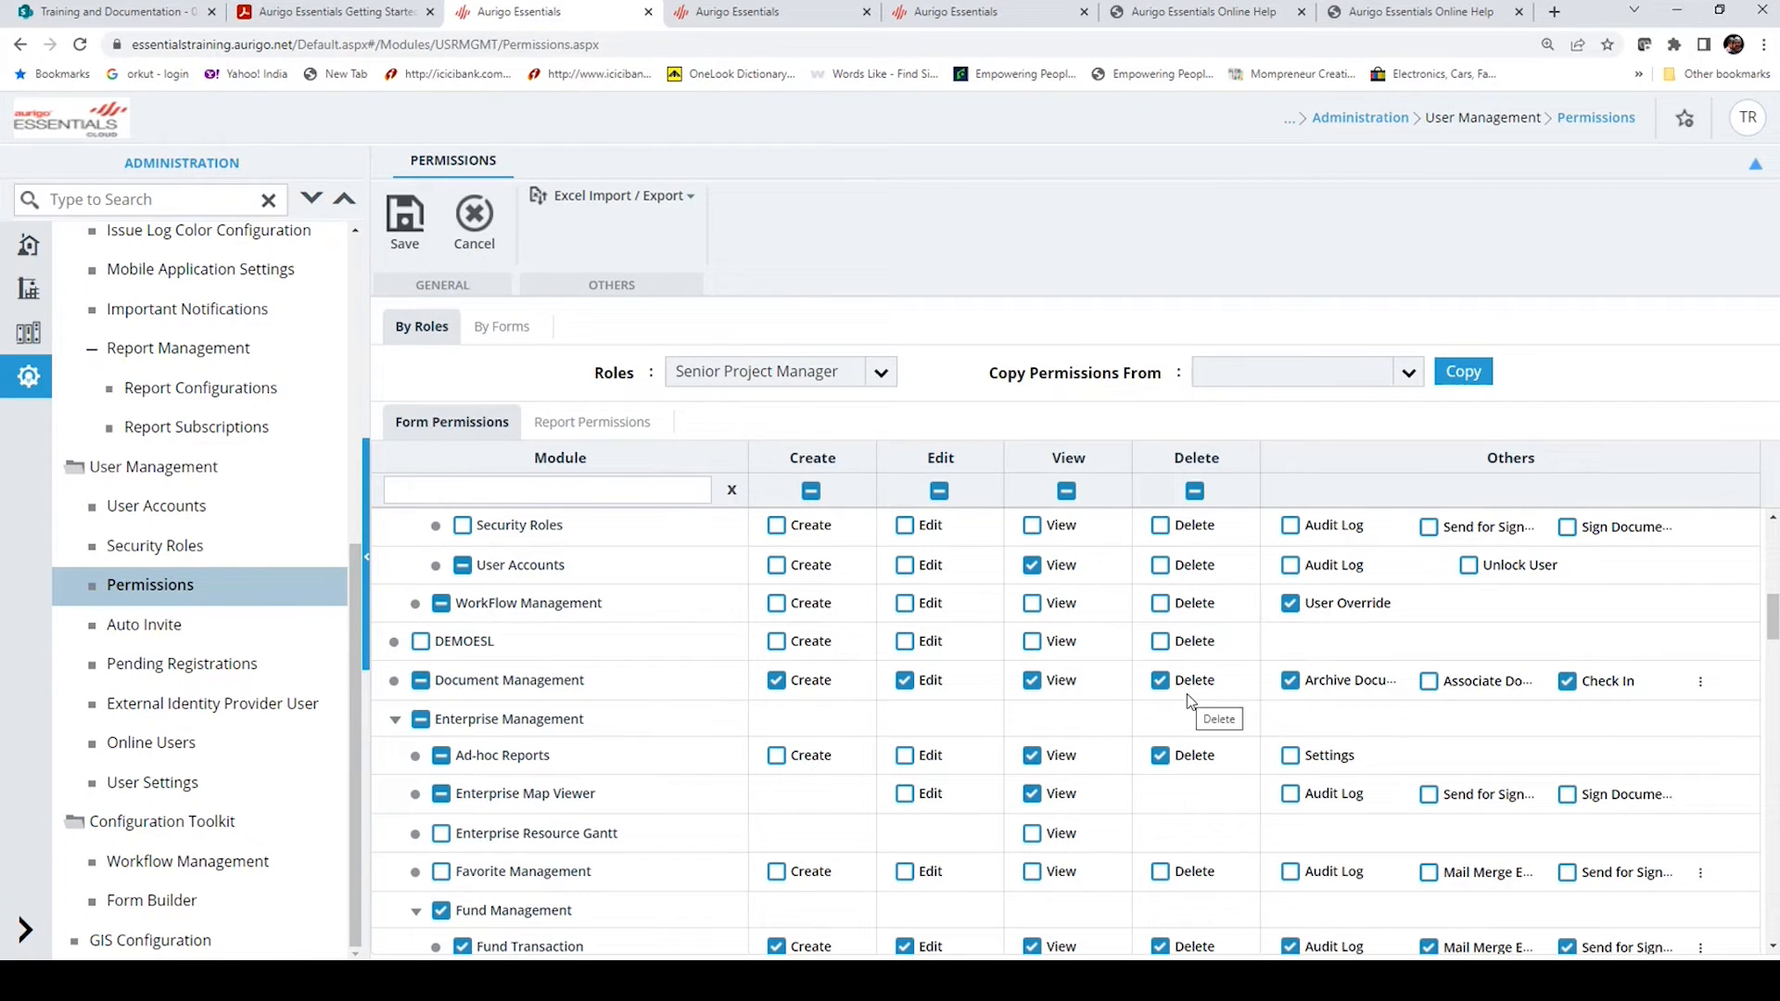
pyautogui.scroll(-4, 857, 835)
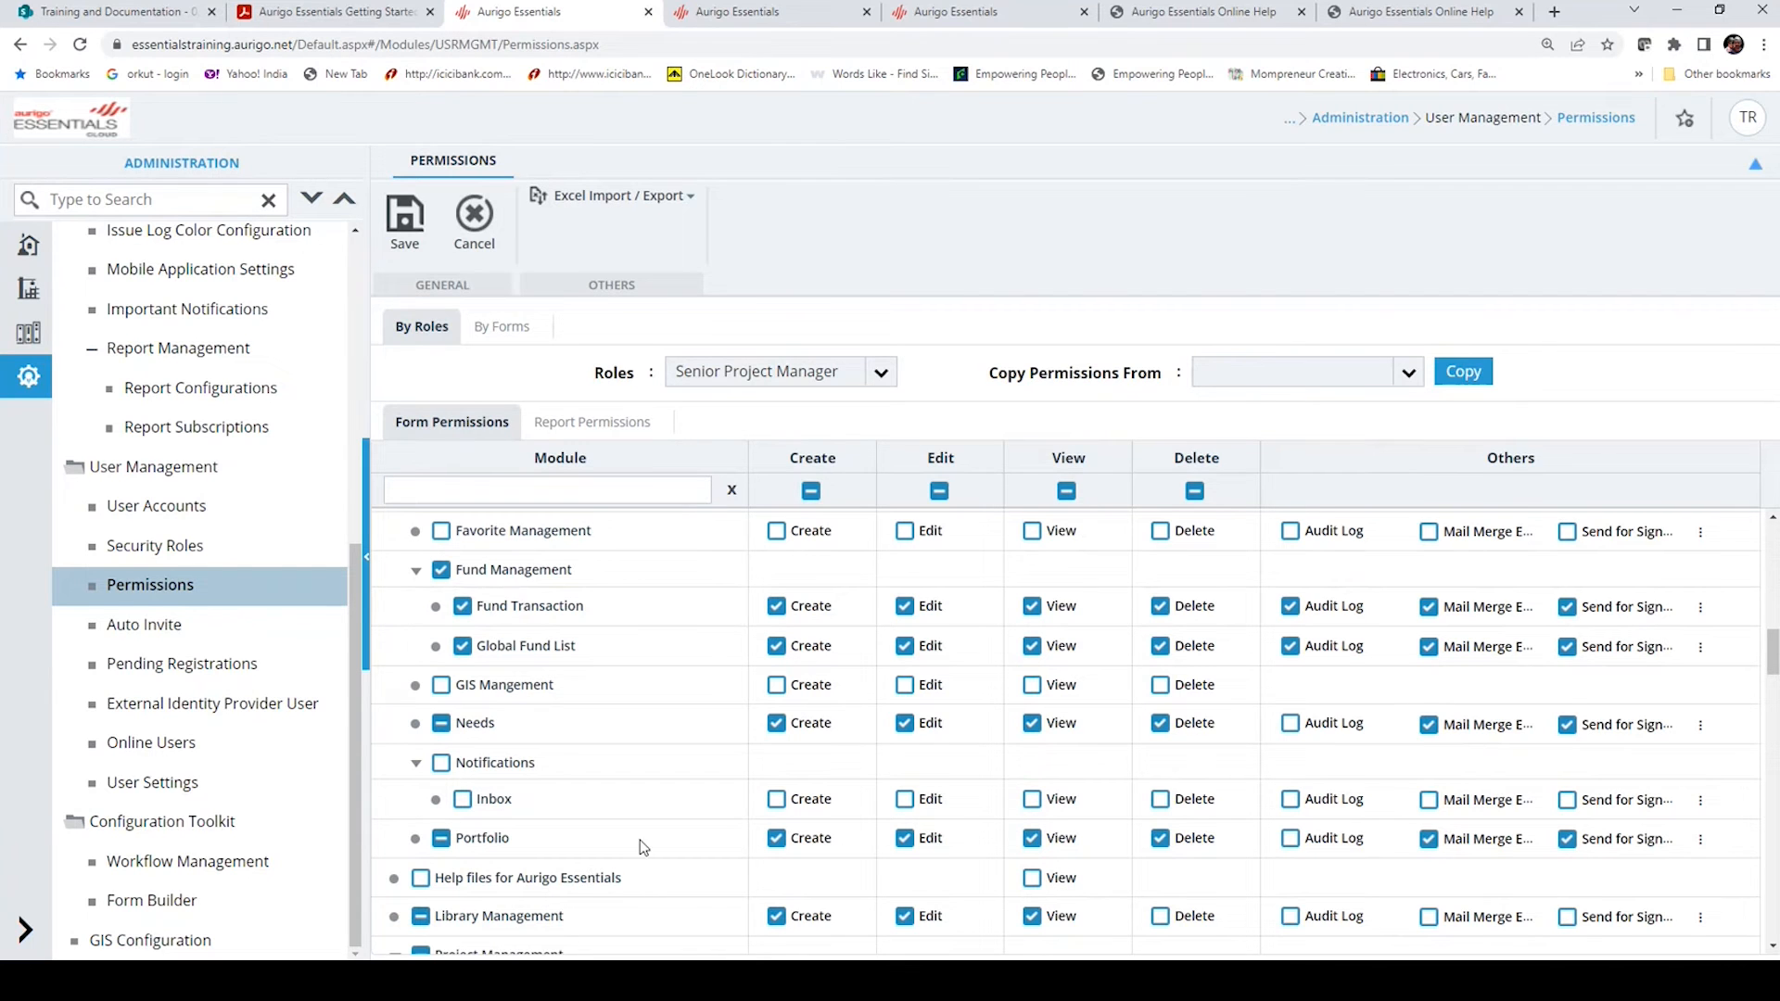
pyautogui.scroll(-7, 663, 845)
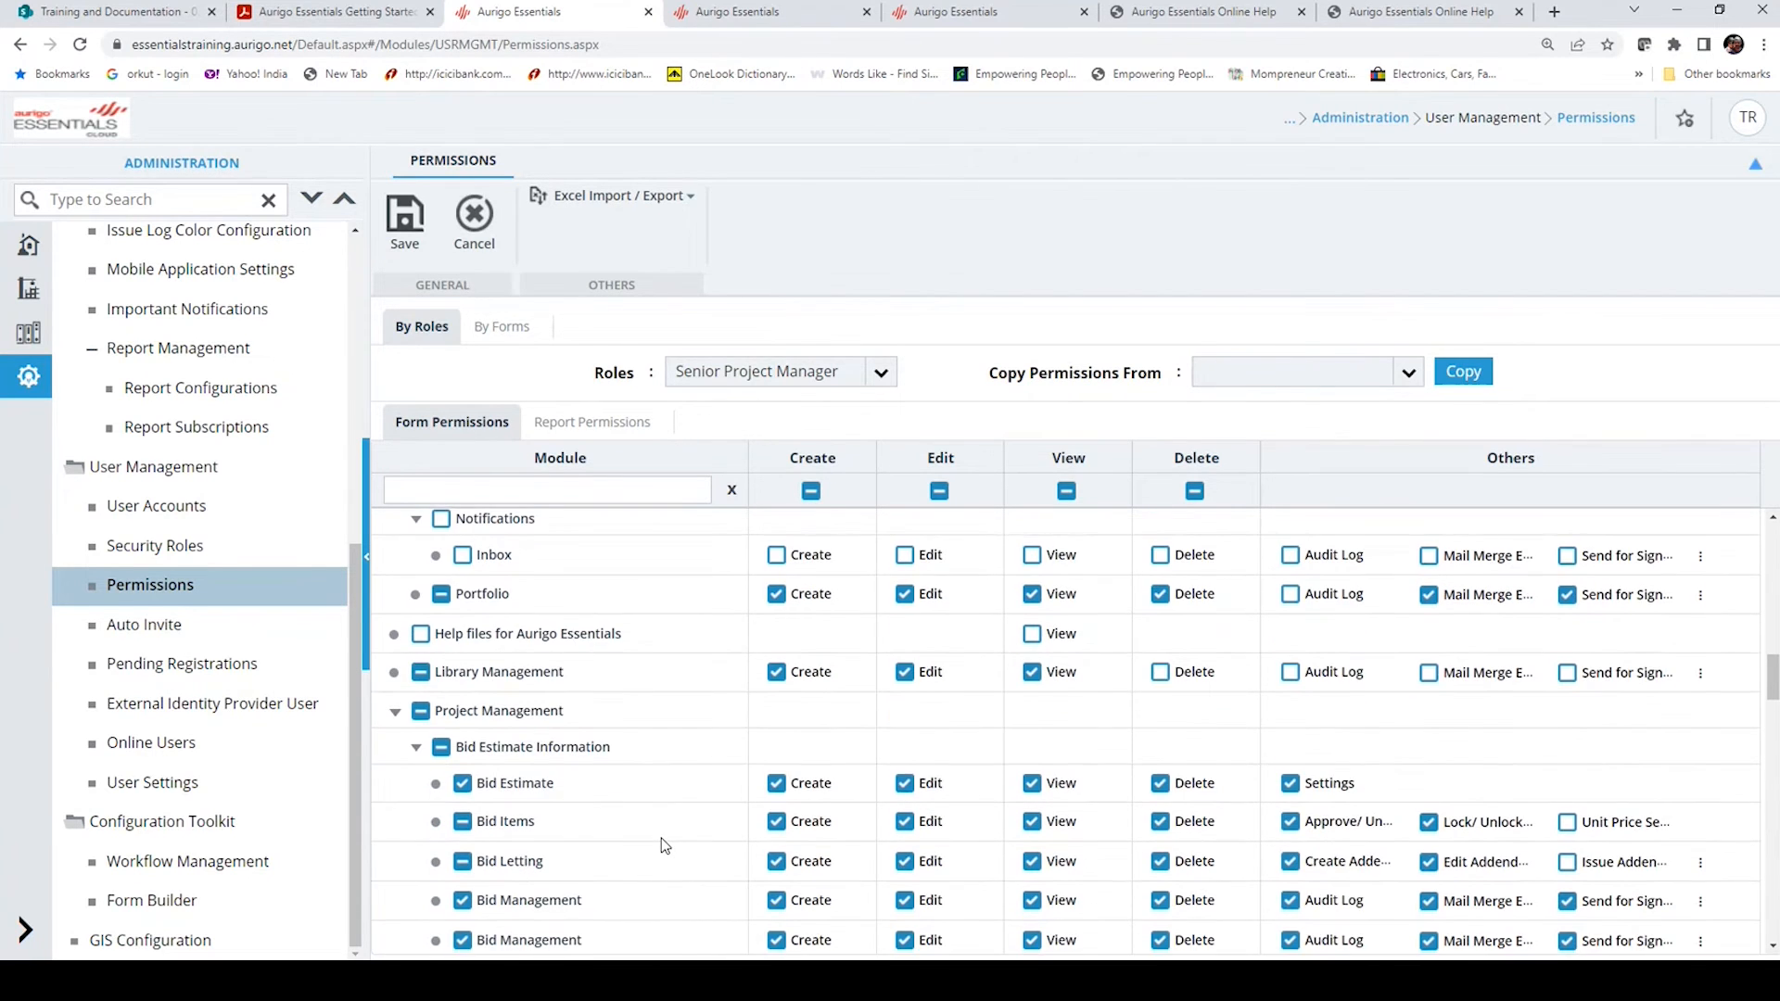
pyautogui.scroll(-5, 663, 845)
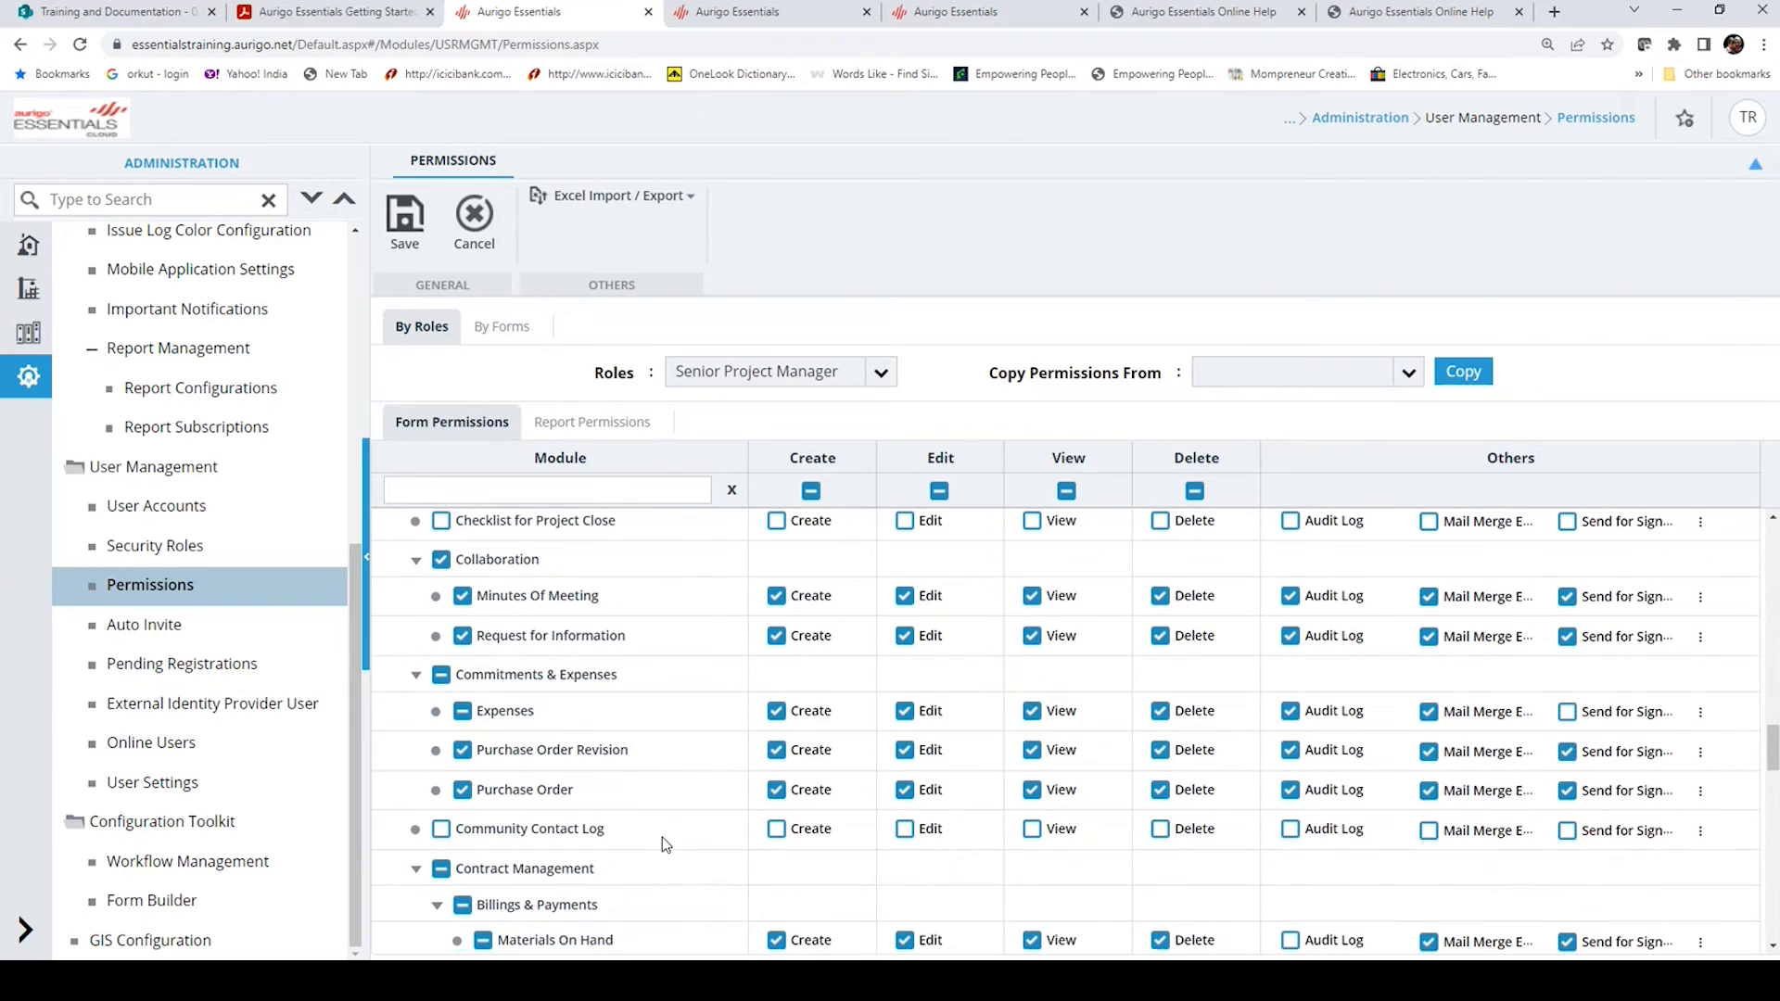
pyautogui.scroll(-10, 662, 843)
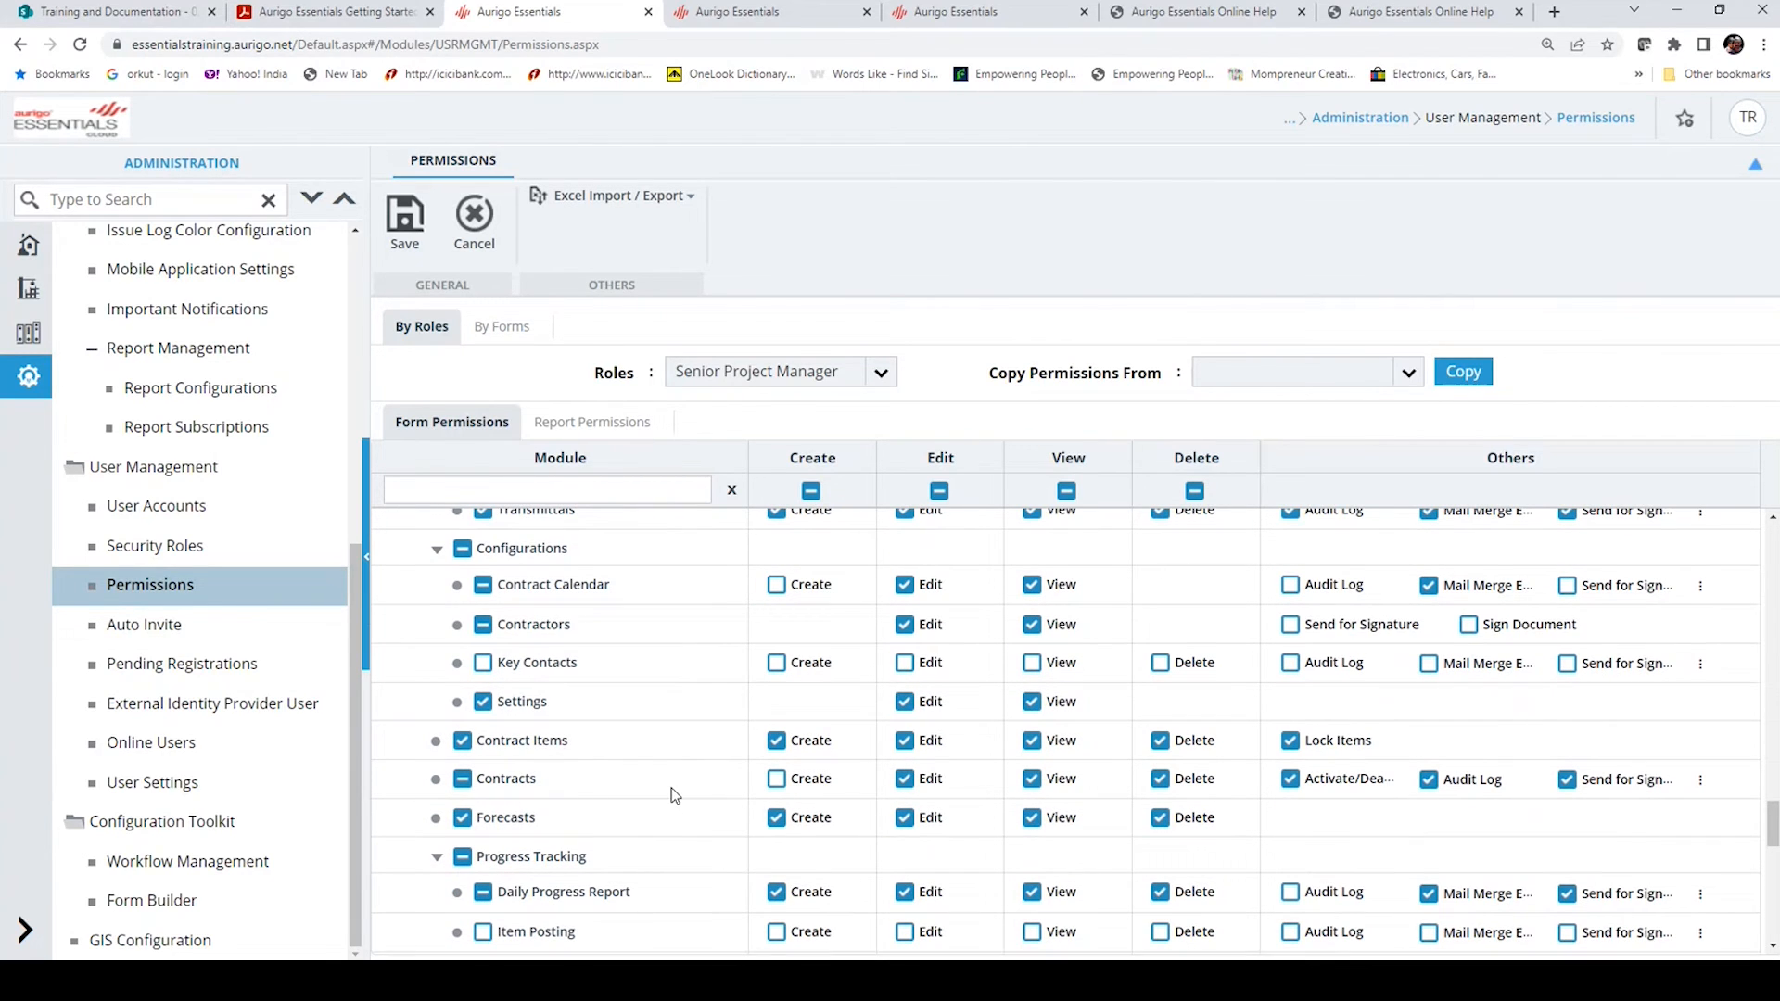
pyautogui.scroll(-2, 672, 793)
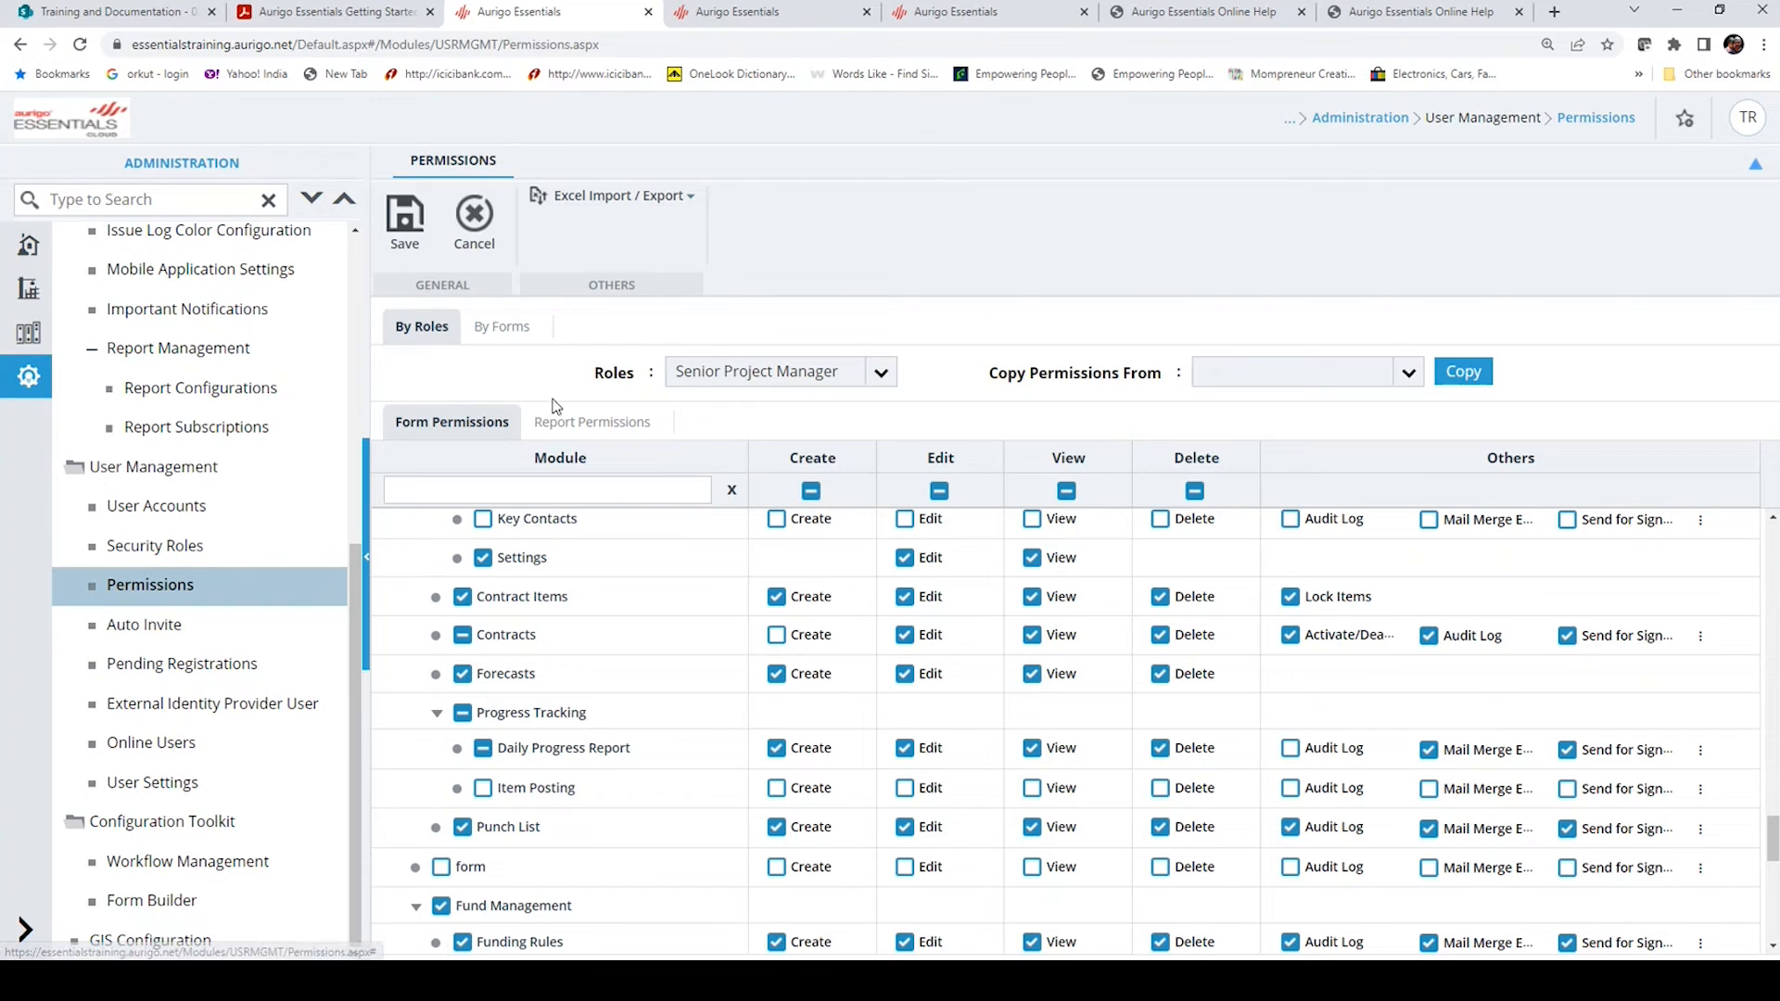
# Look through the Senior Project Manager's report permissions, selecting and clearing the Portfolio Cost Sheet Detail Report under Portfolio
pyautogui.click(601, 423)
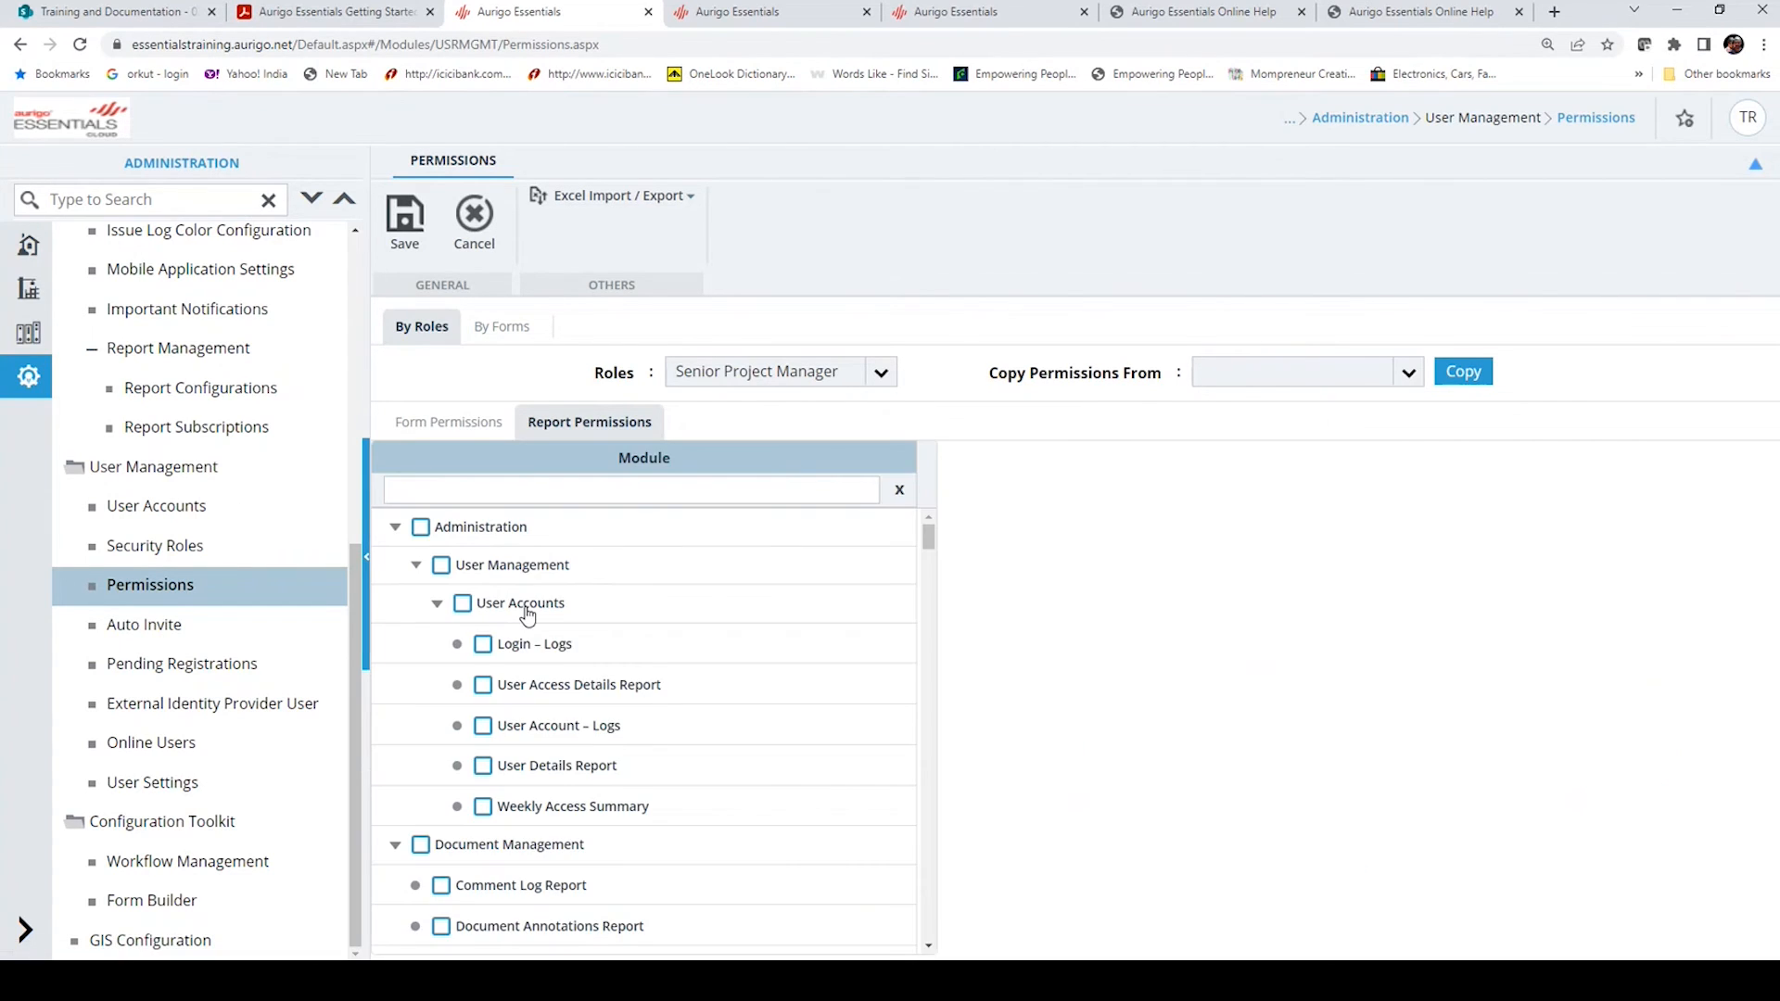
pyautogui.scroll(-7, 582, 784)
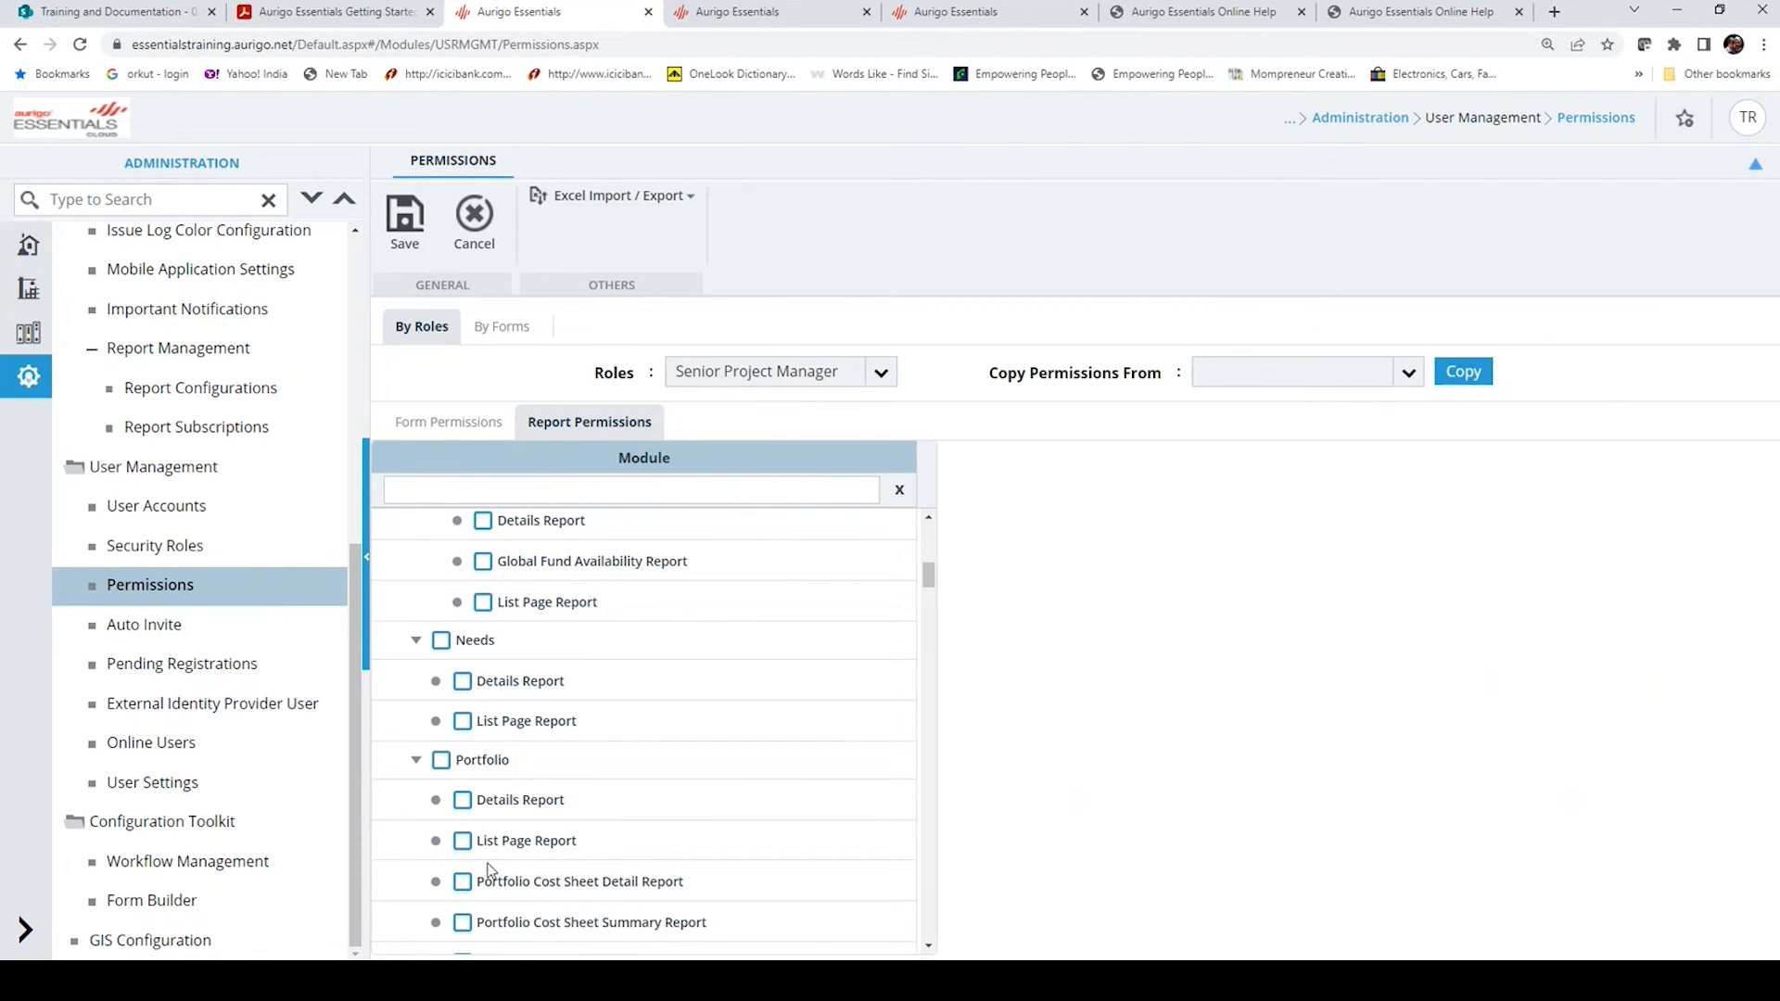
pyautogui.click(464, 883)
pyautogui.click(465, 883)
# Switch to permissions by form, saving the role's data, and review the role permissions of the Budget Estimates form under Budget Management
pyautogui.click(529, 330)
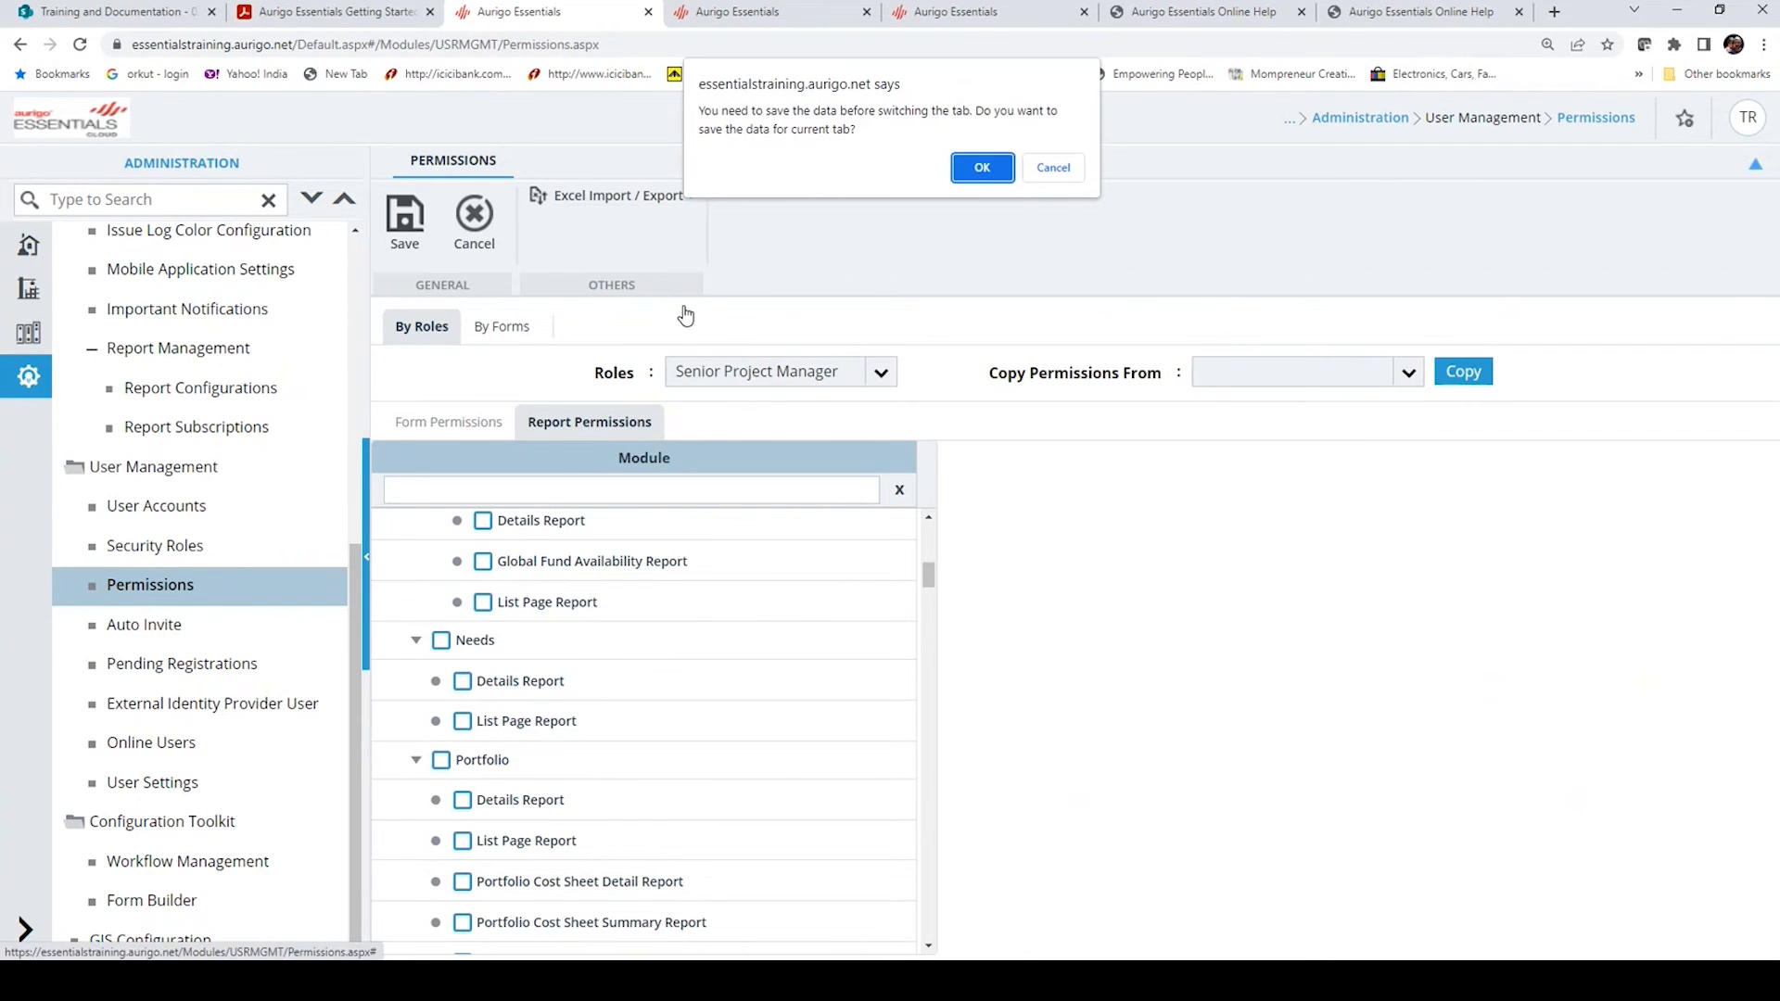
pyautogui.click(982, 171)
pyautogui.click(795, 368)
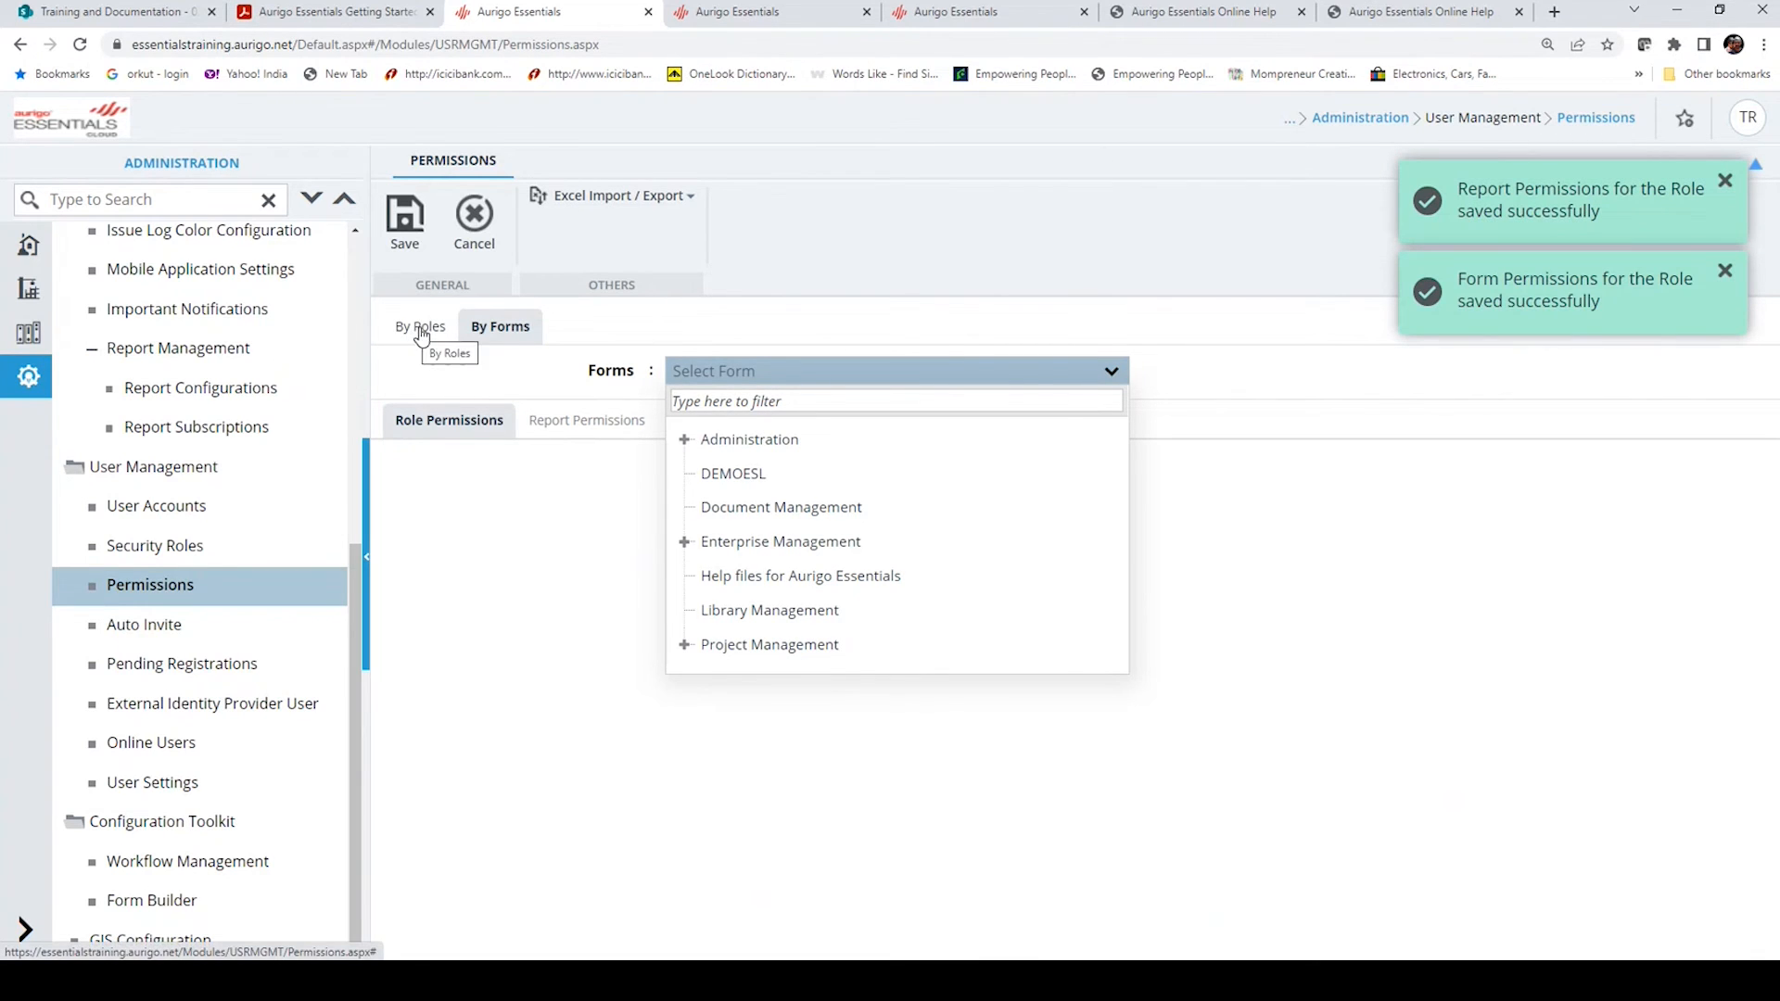
pyautogui.click(775, 403)
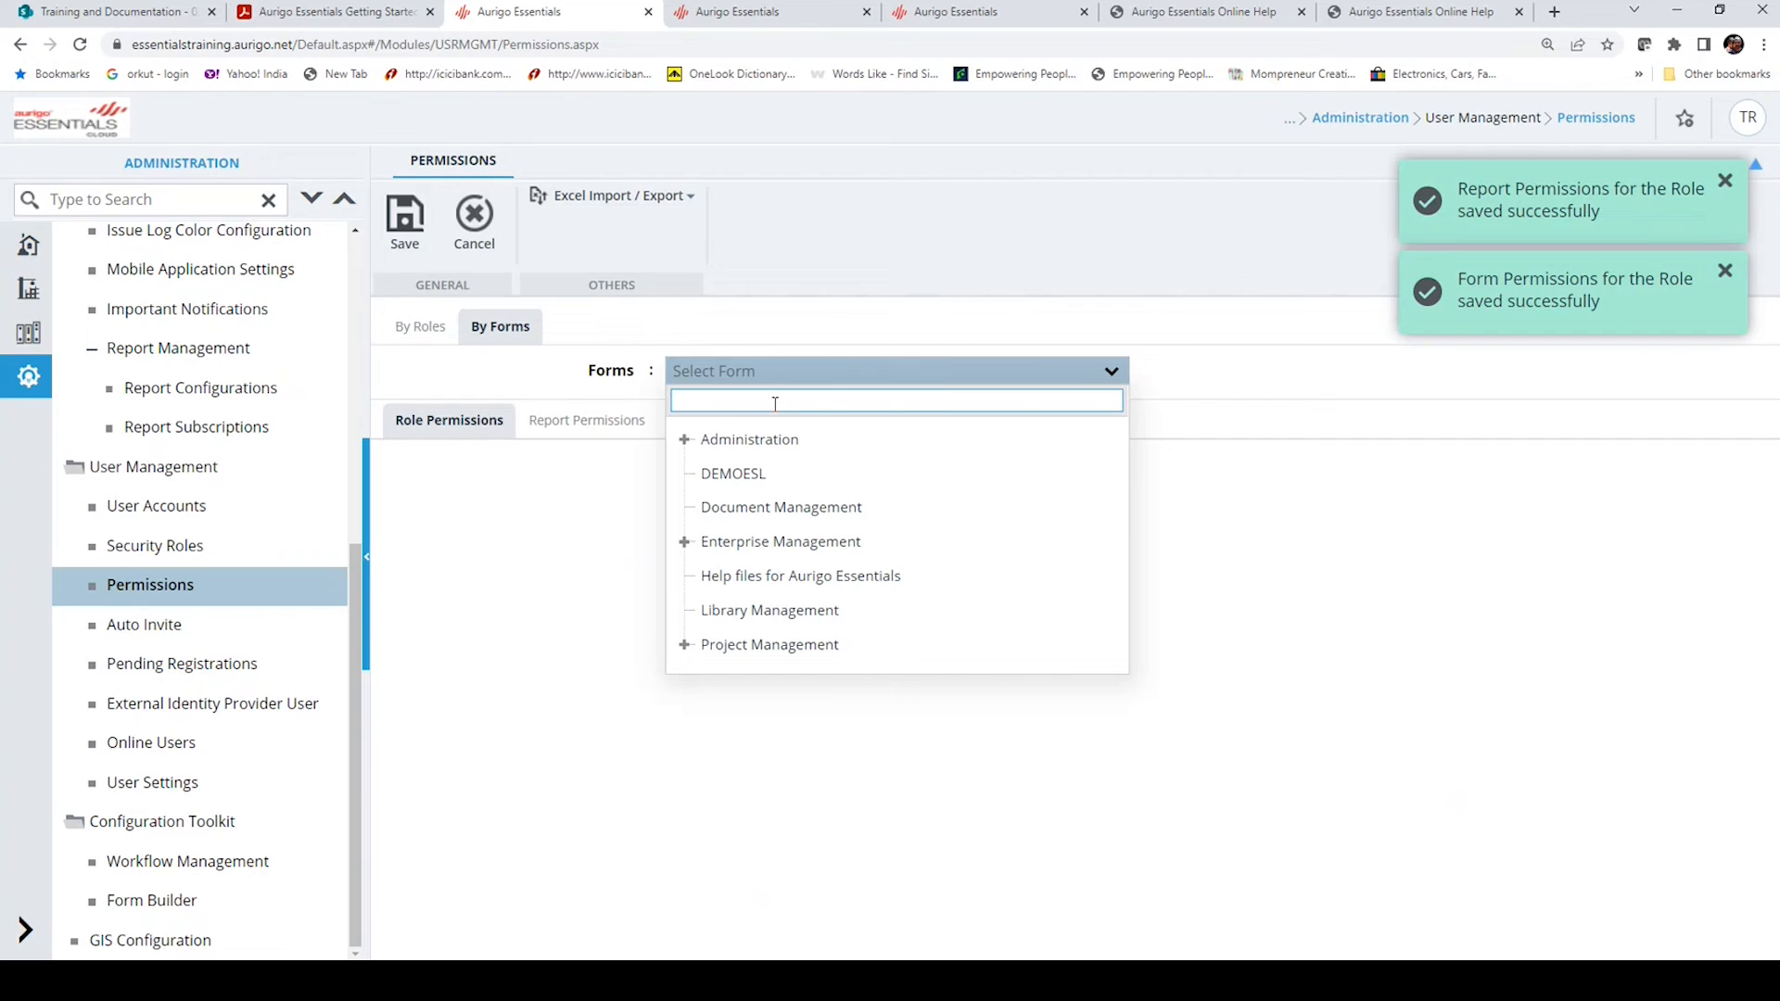
pyautogui.write('Bud')
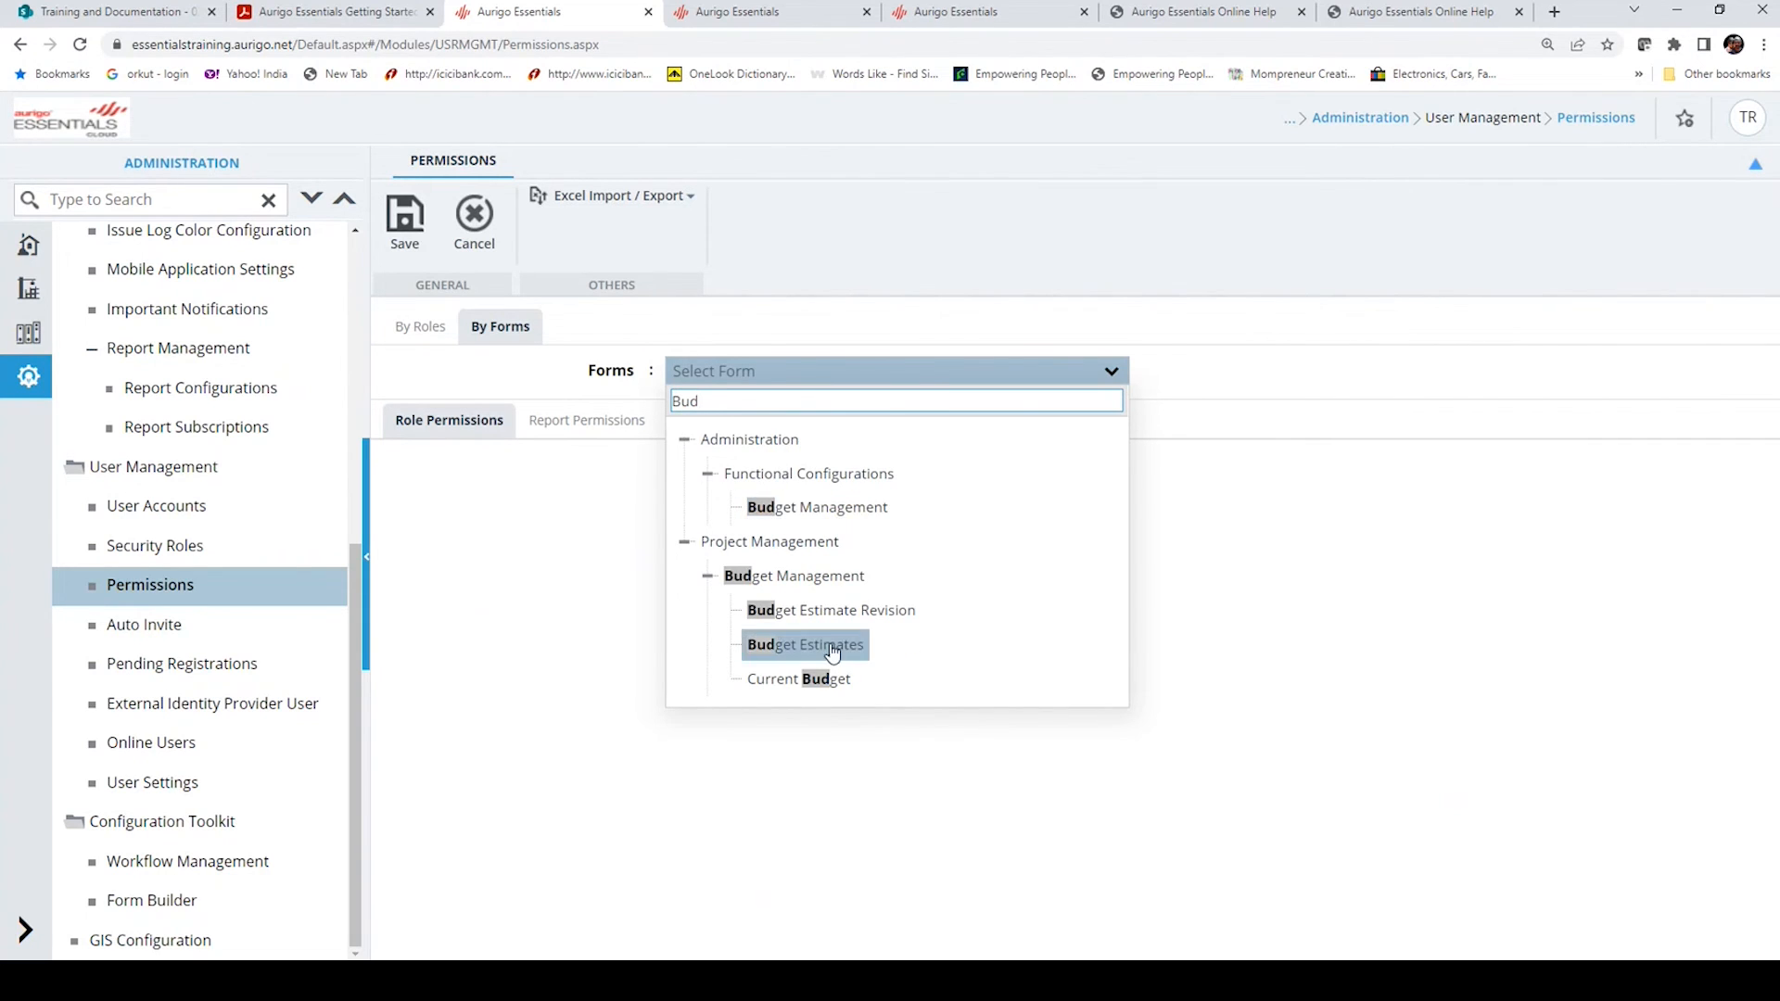
pyautogui.click(771, 645)
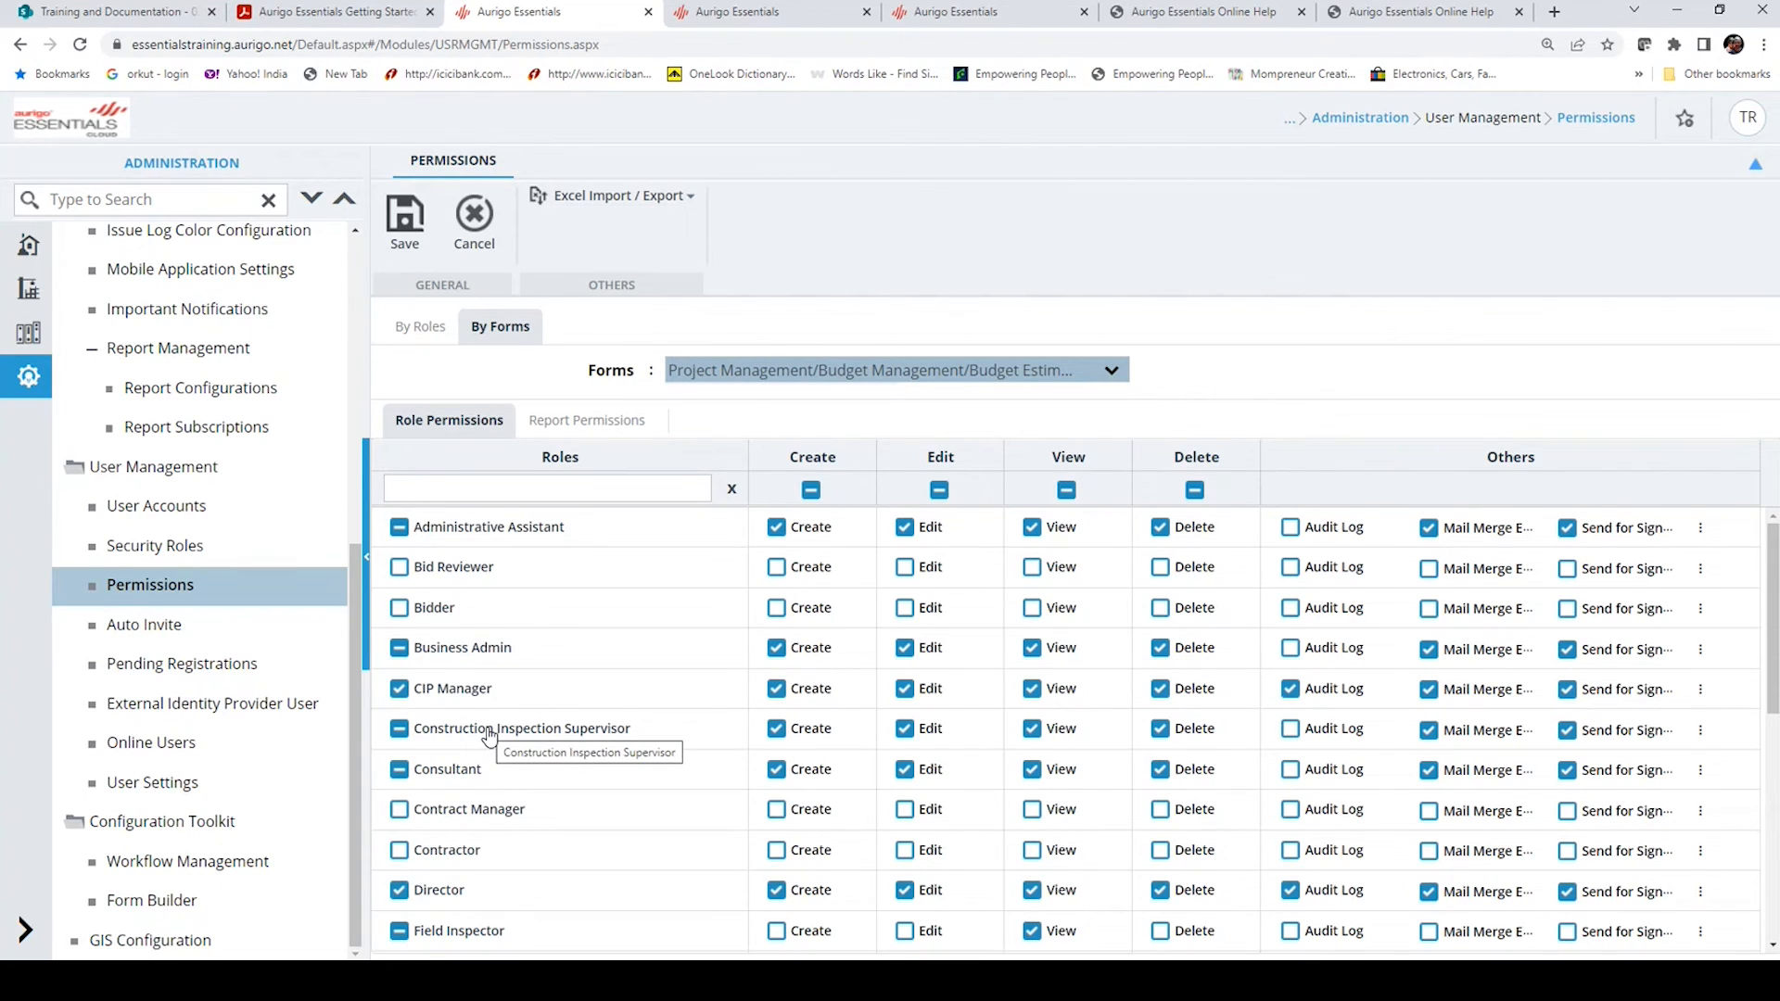
pyautogui.scroll(-4, 487, 737)
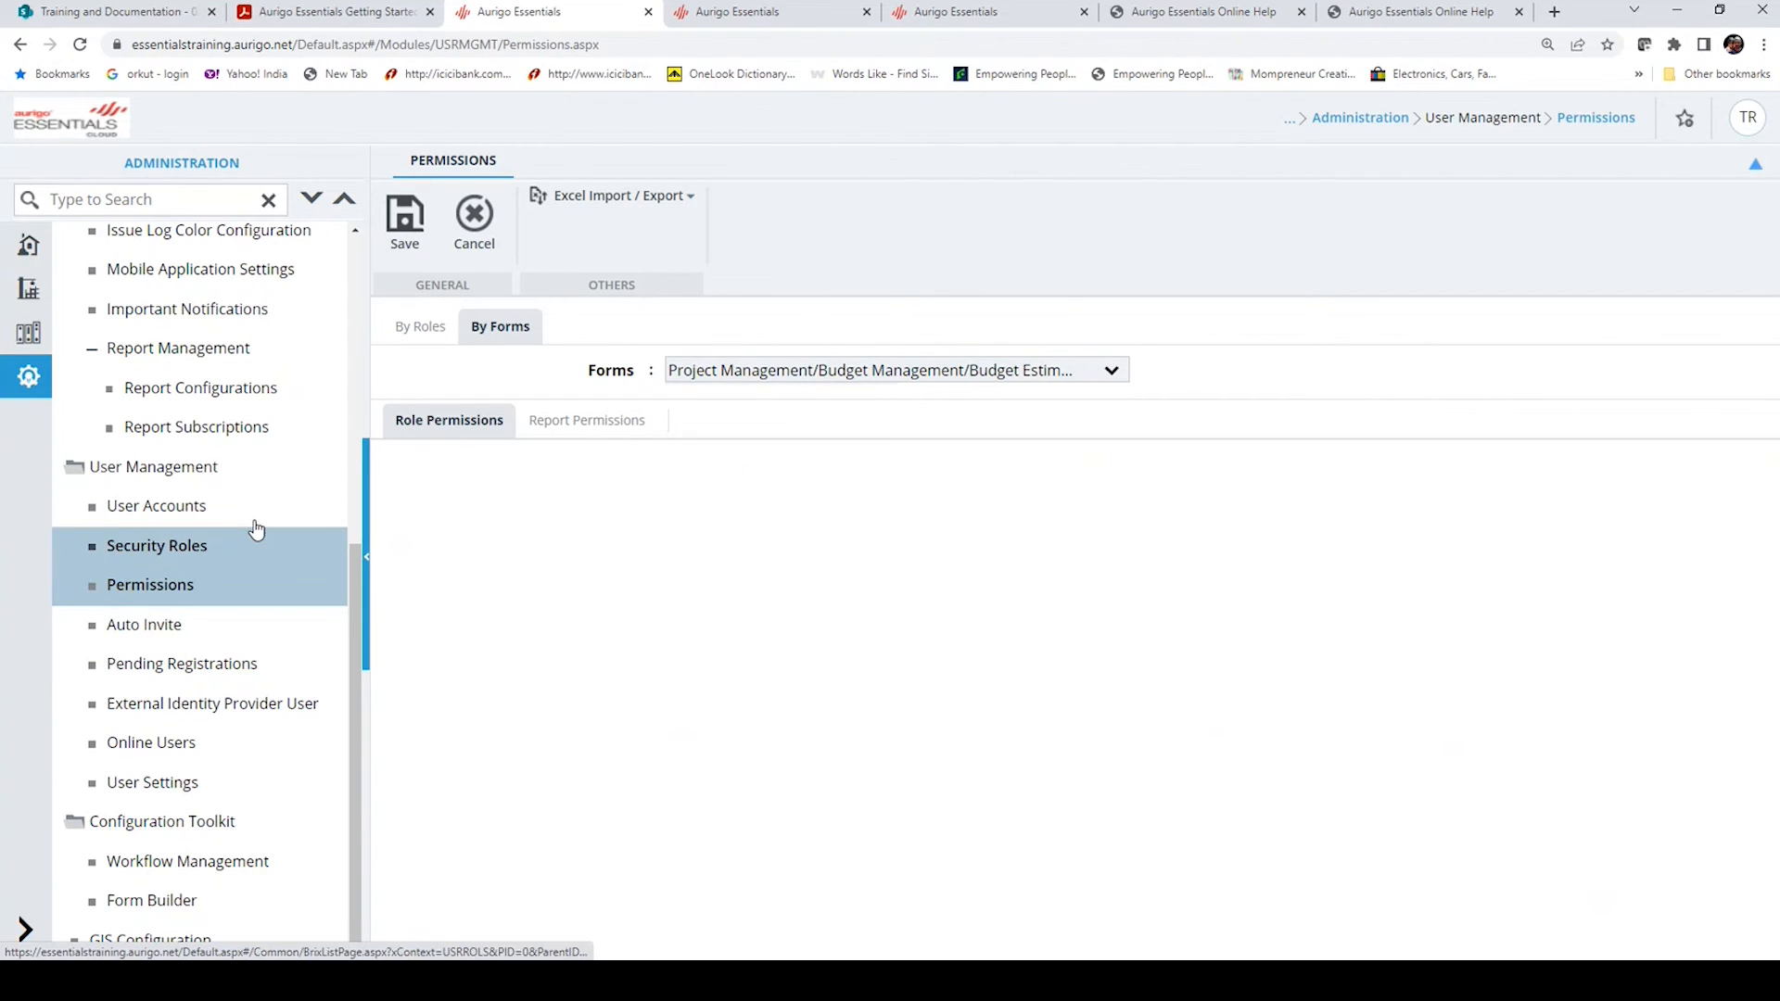
# Filter the User Accounts list by the user's name and open the matching account for editing
pyautogui.click(206, 506)
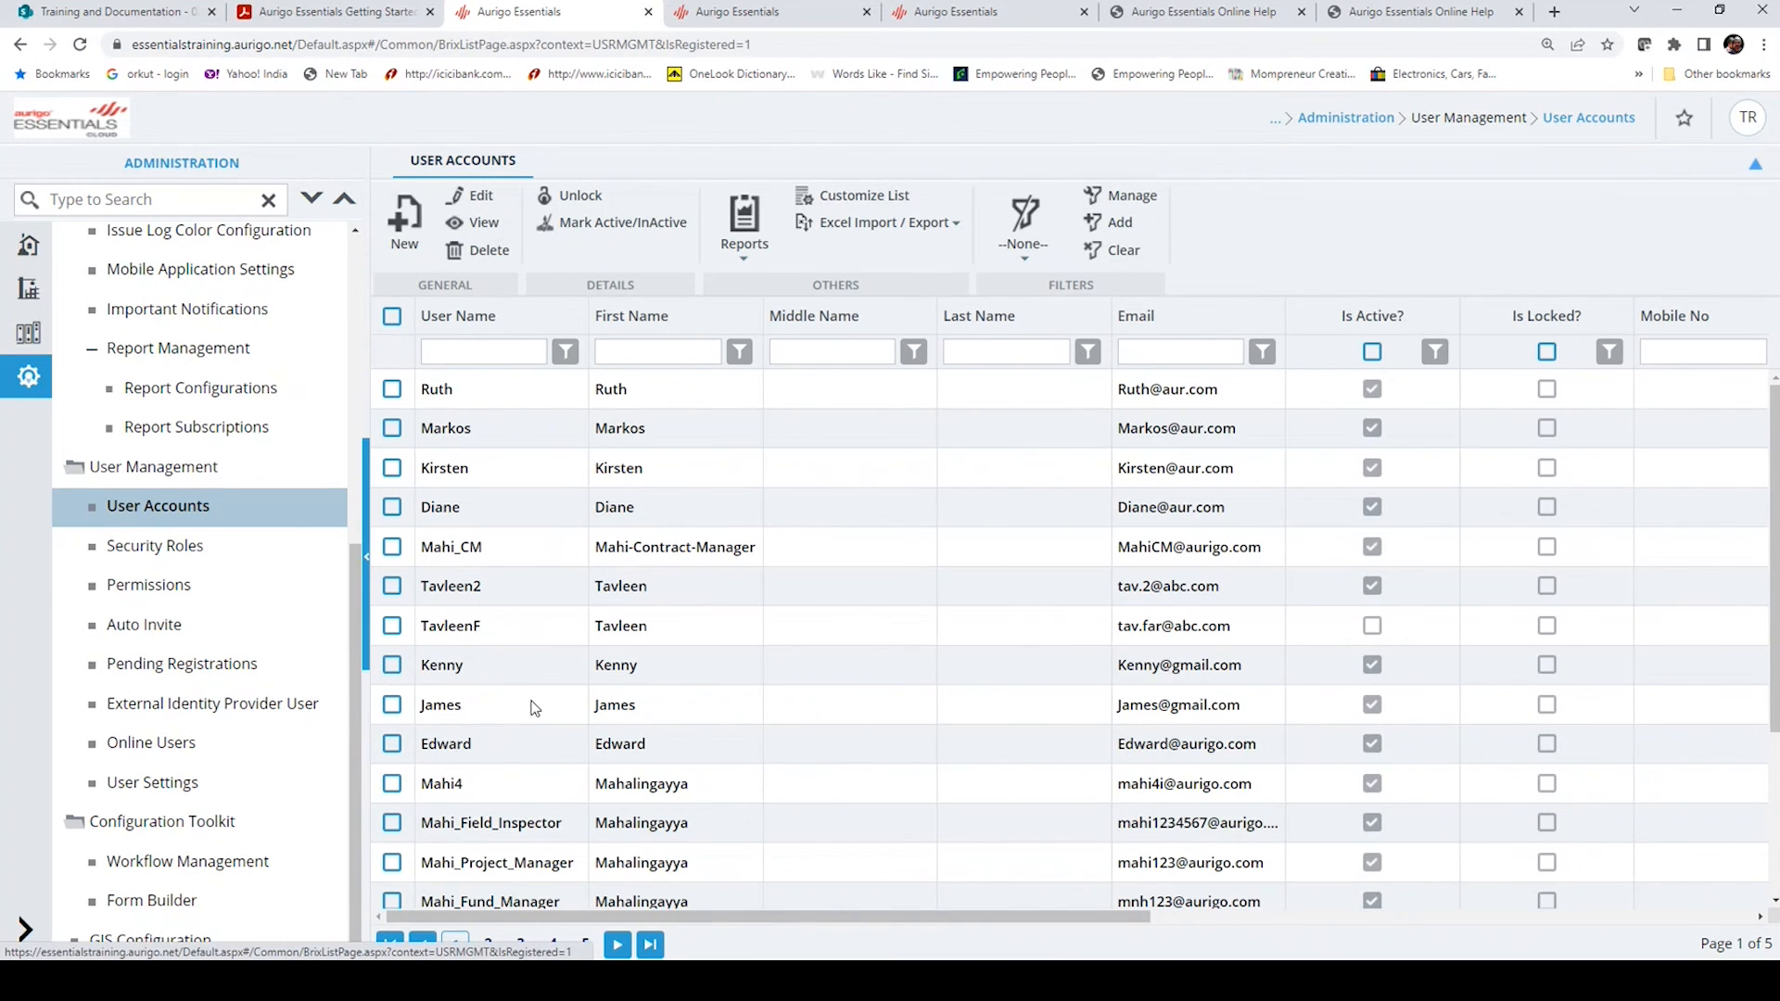
pyautogui.scroll(-3, 533, 708)
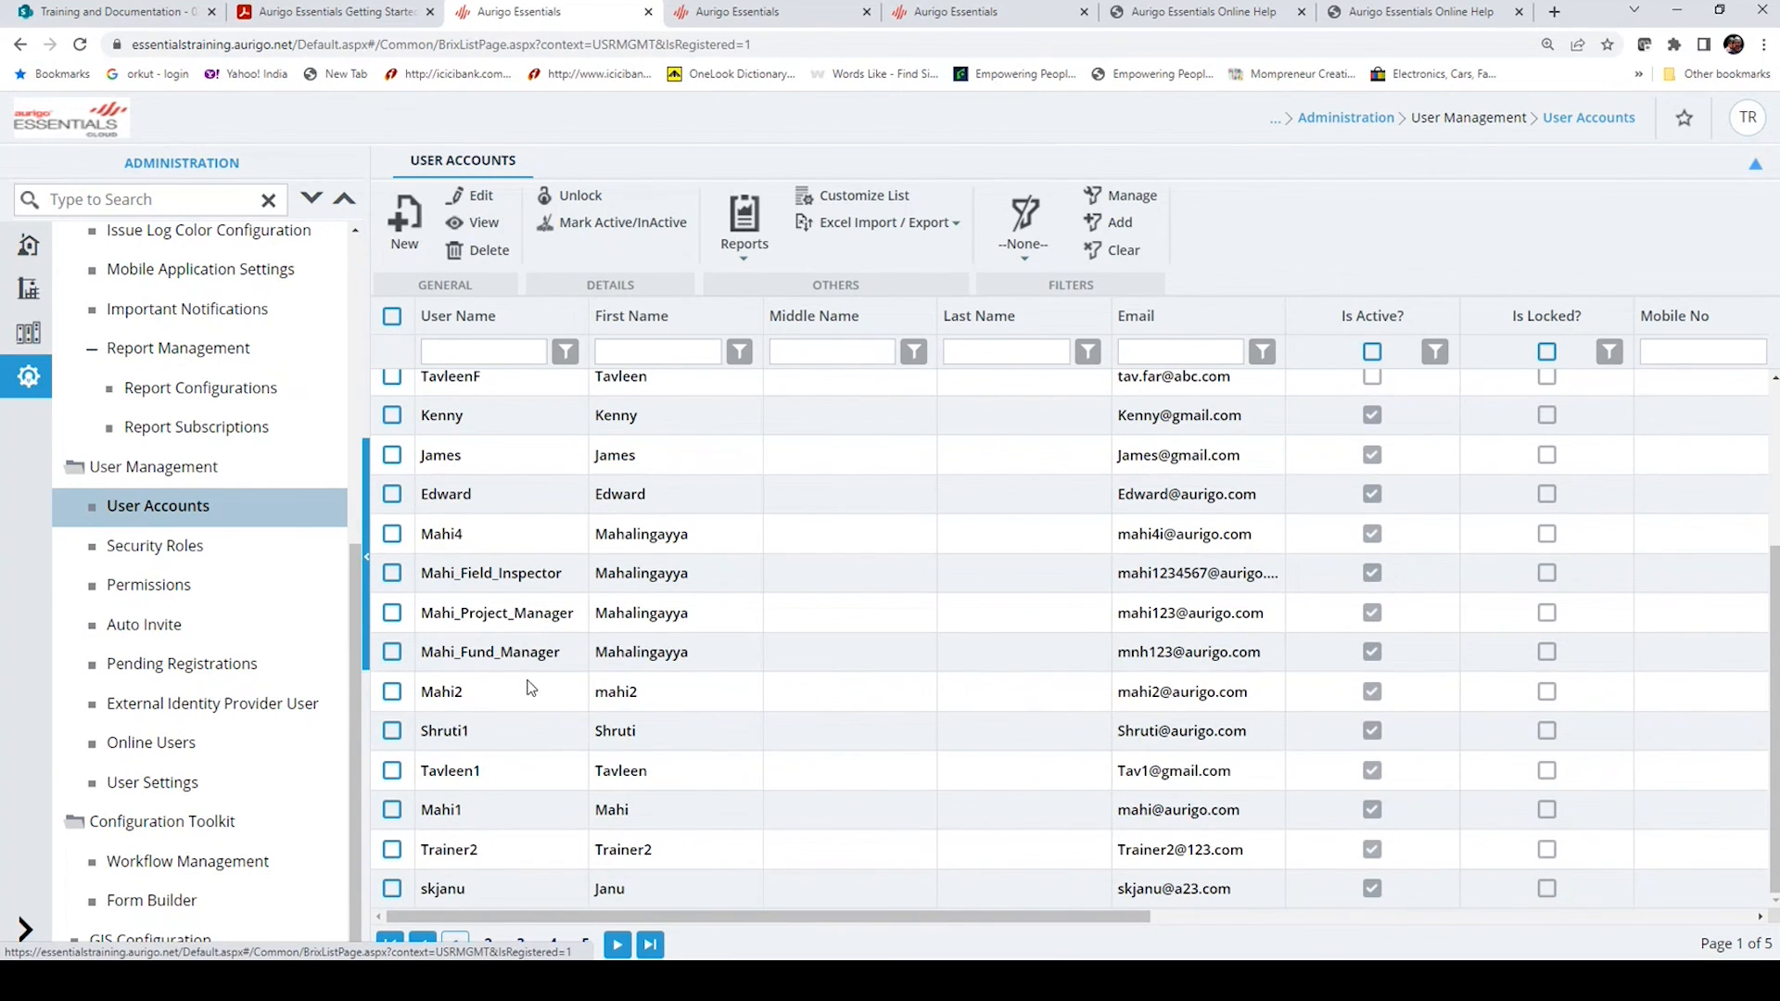
pyautogui.click(483, 350)
pyautogui.write('Li')
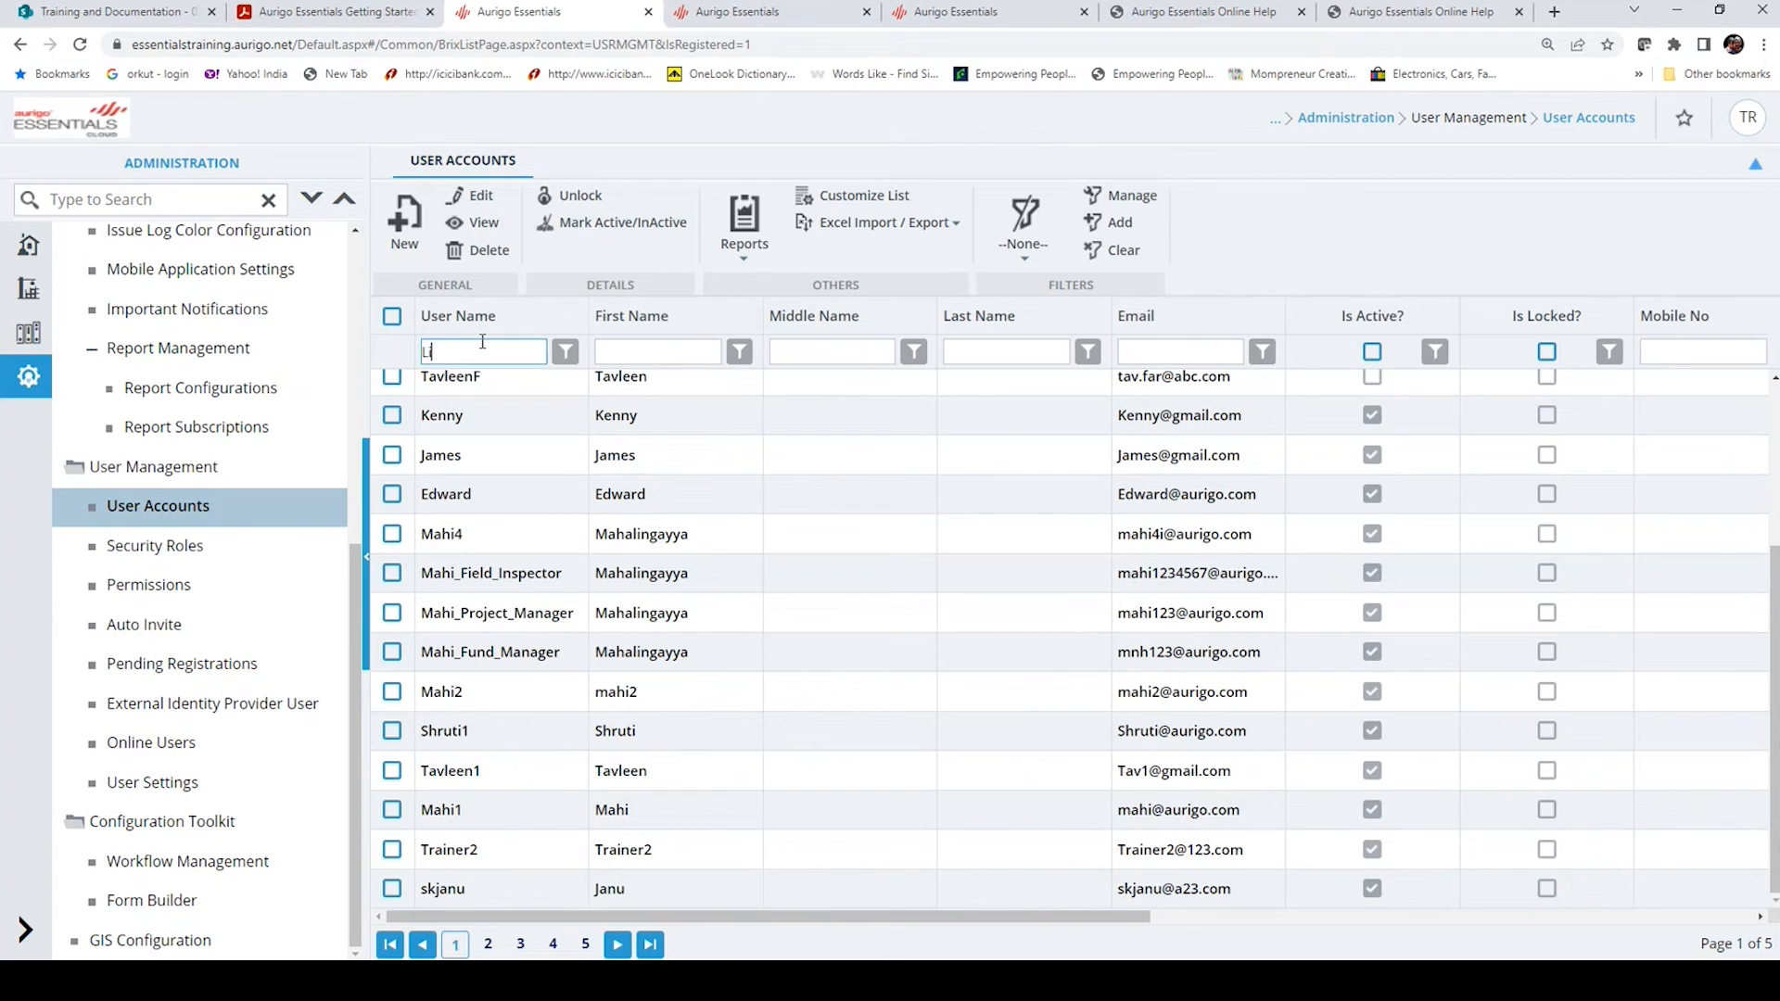
pyautogui.write('onel')
pyautogui.press('Return')
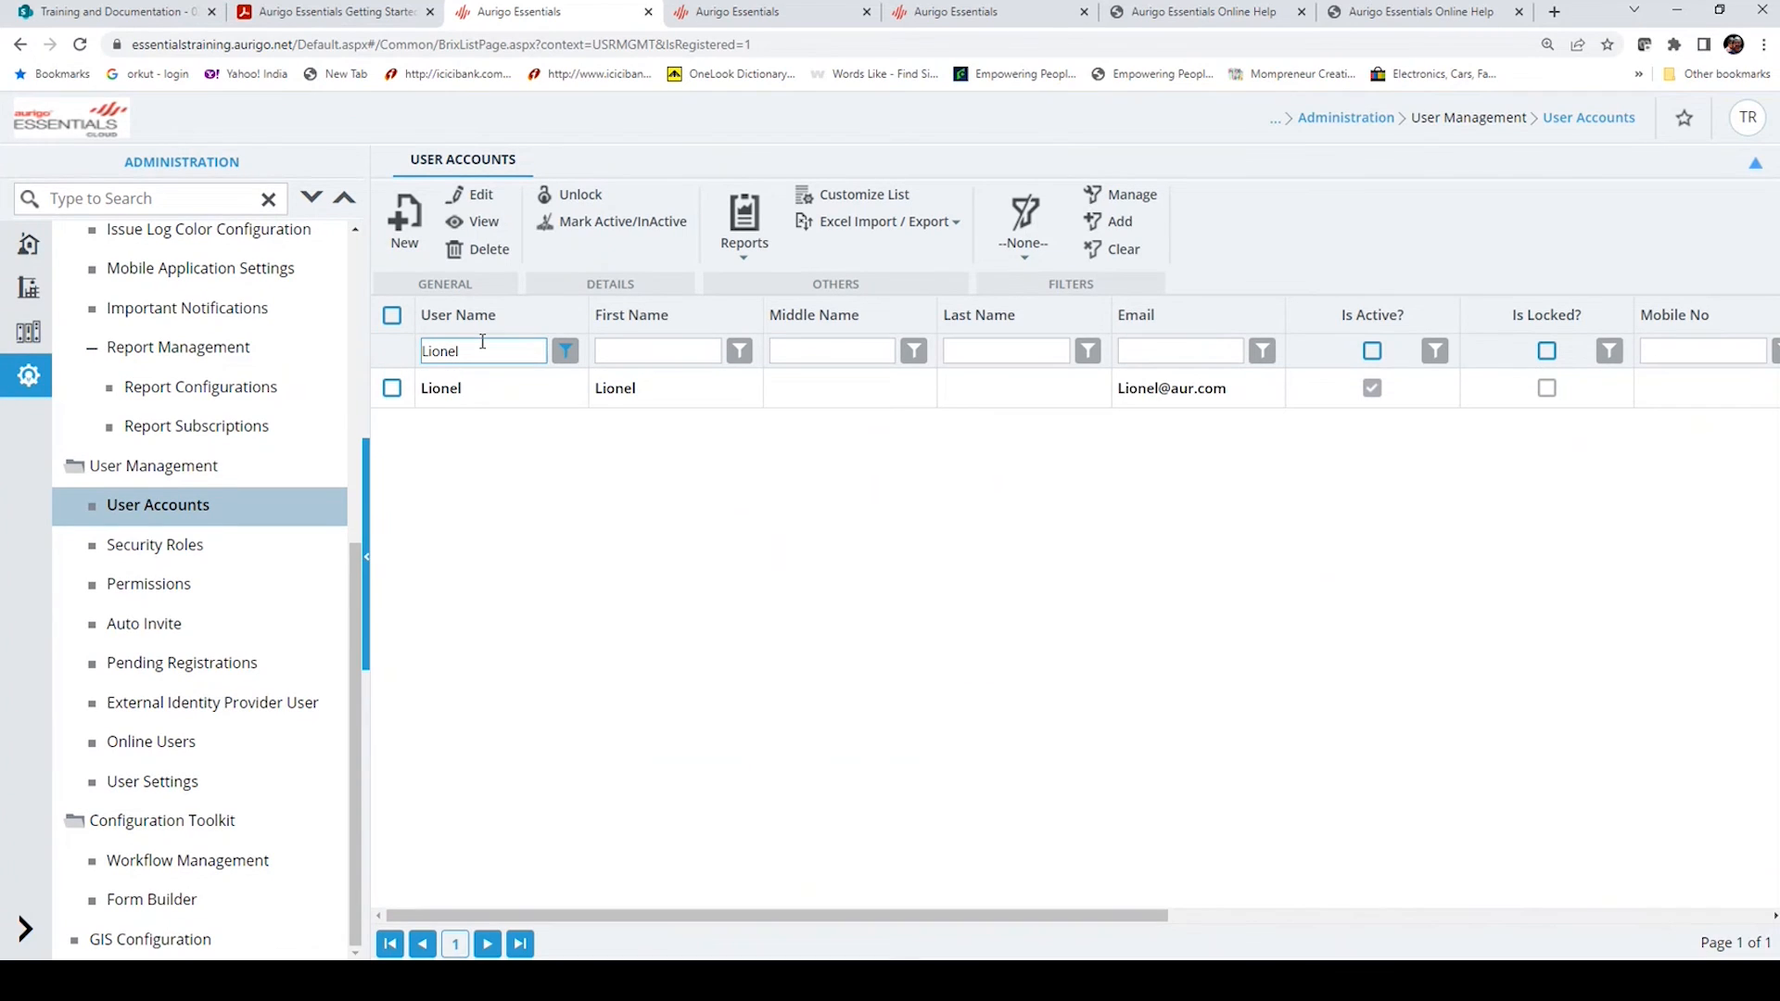
pyautogui.click(470, 394)
pyautogui.click(479, 195)
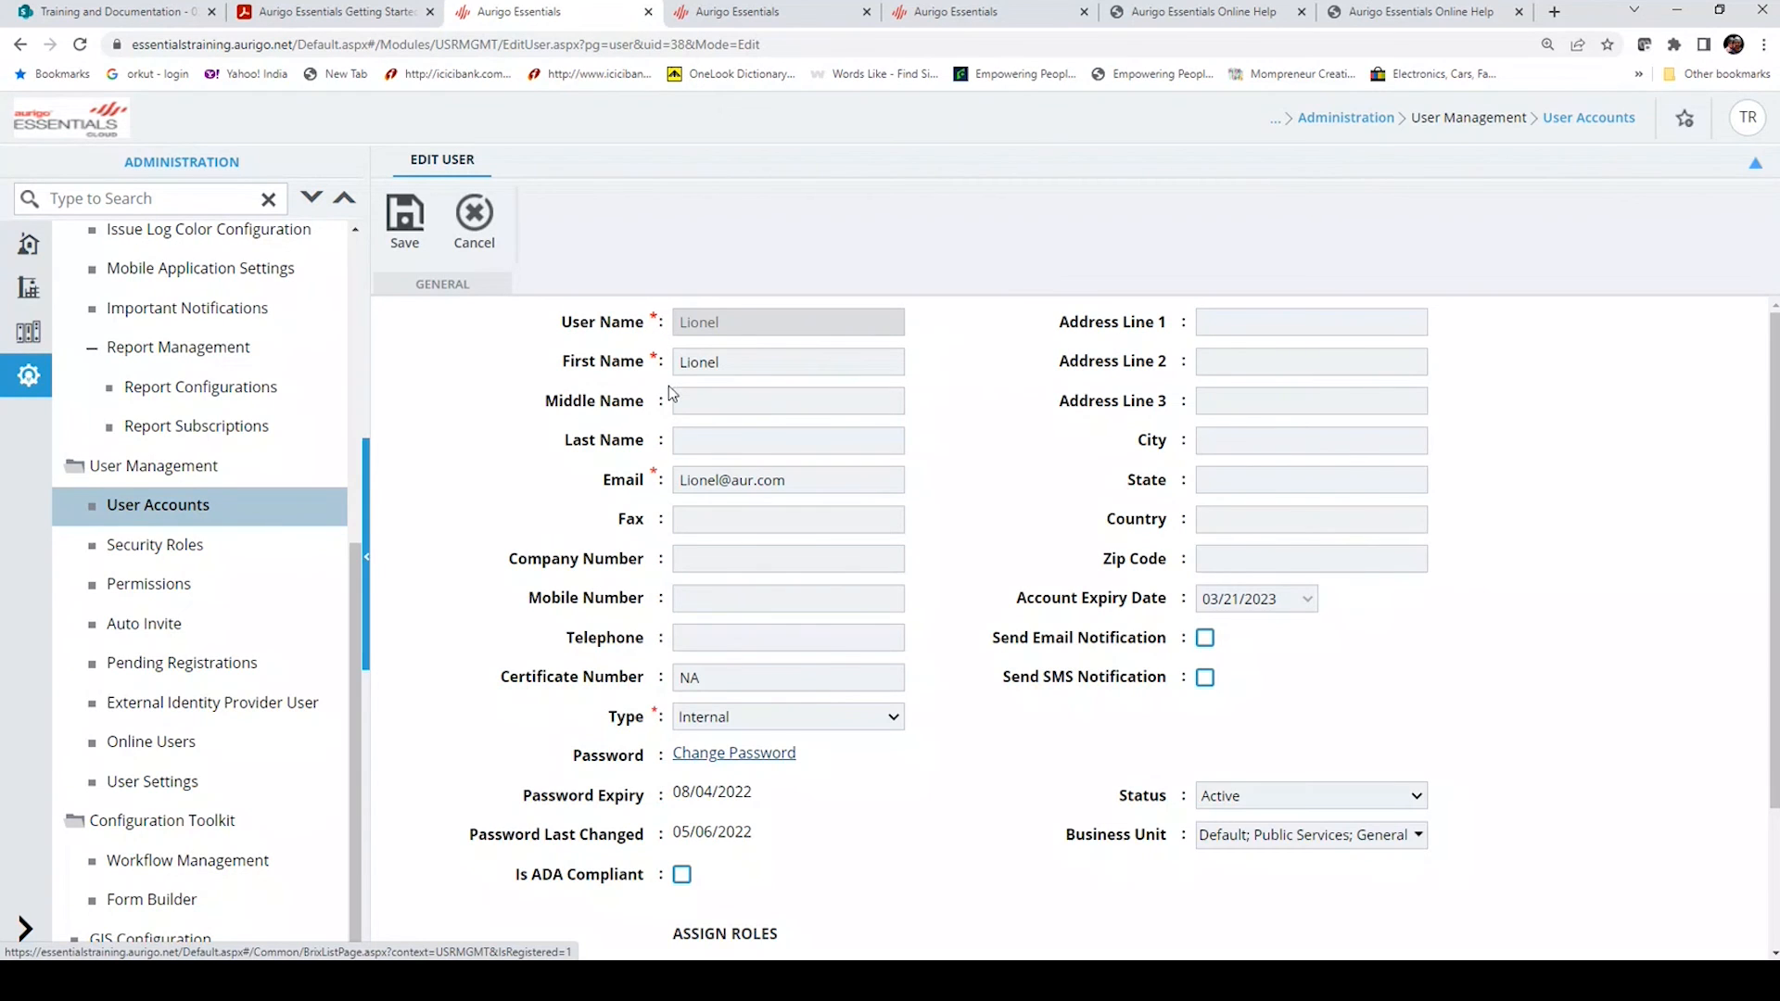
# Look at the Type options of the user account, keeping Internal, and view the Assign Roles section
pyautogui.click(770, 718)
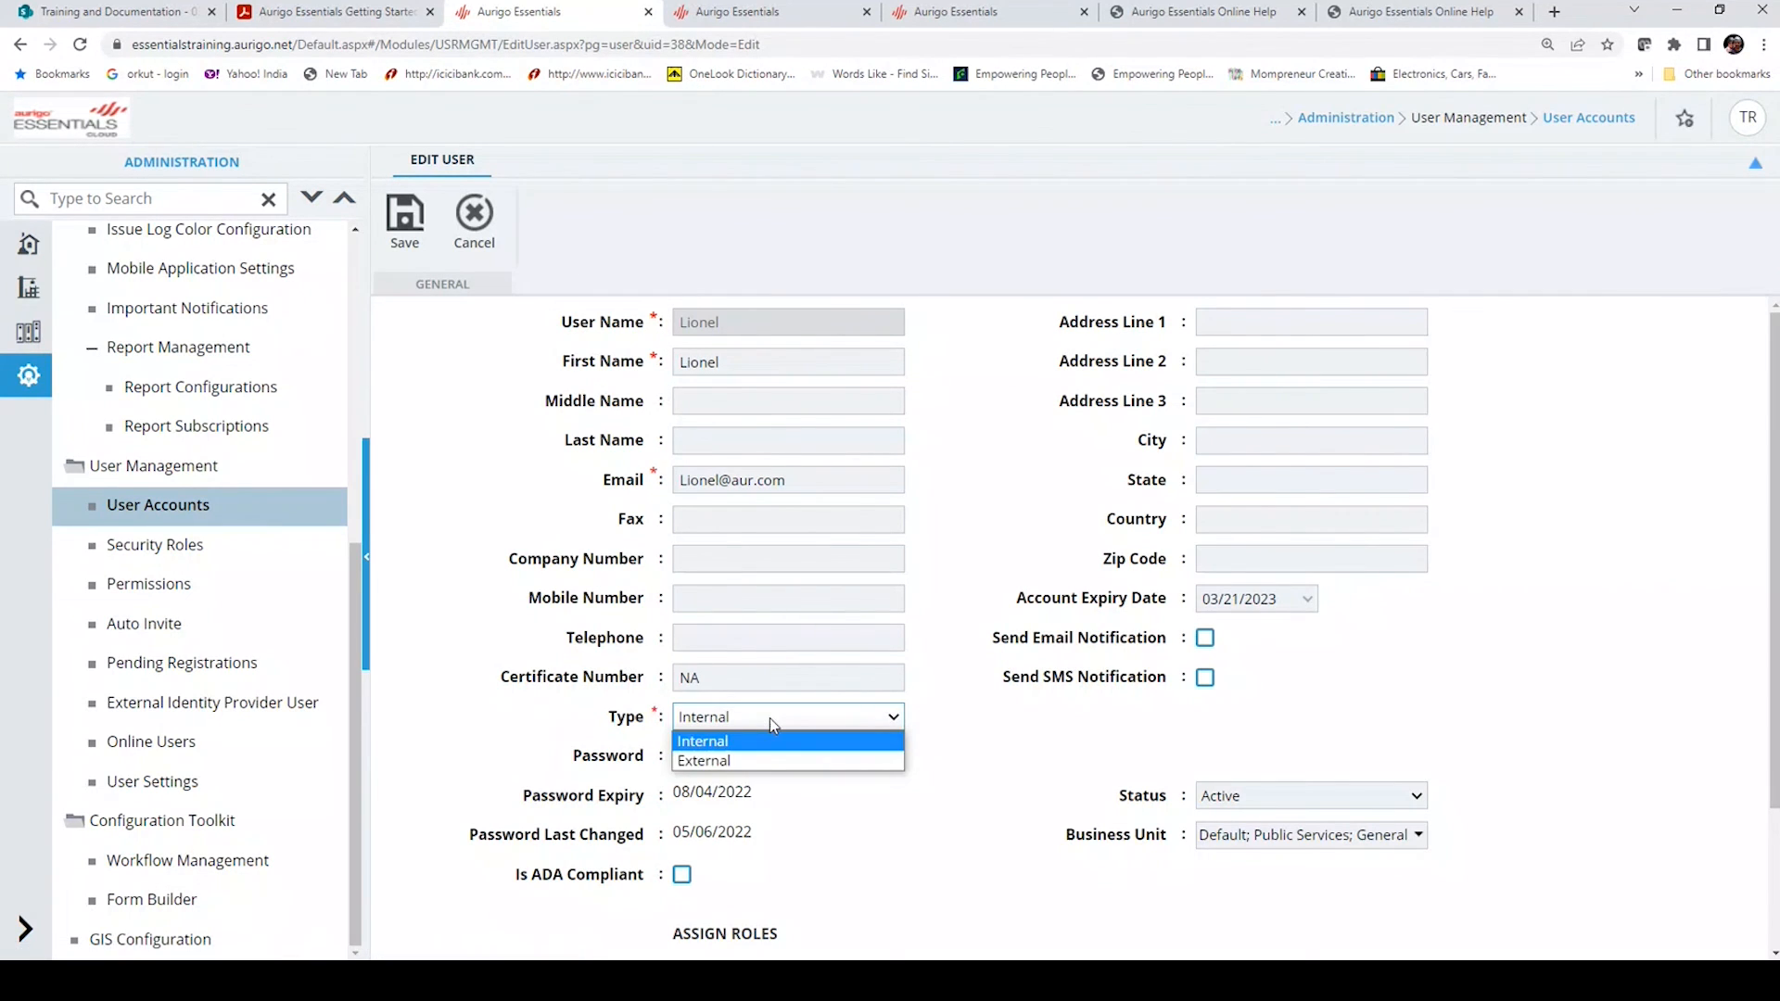
pyautogui.click(944, 705)
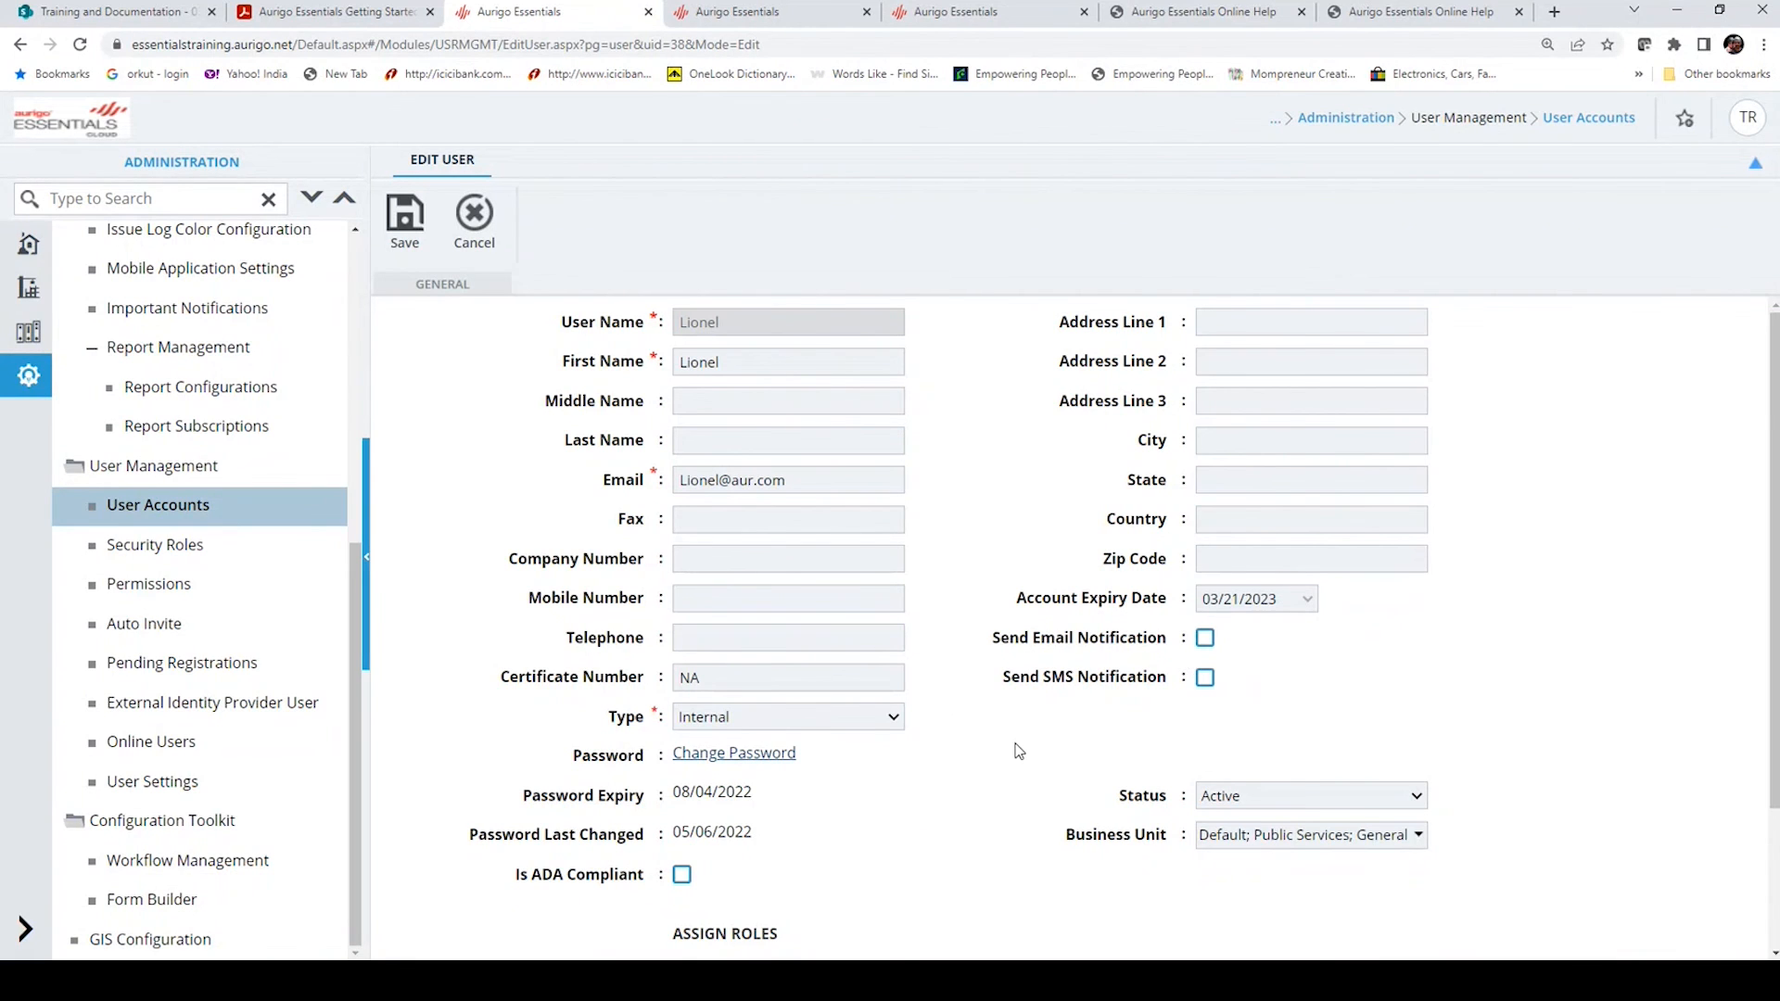
pyautogui.scroll(-2, 1019, 752)
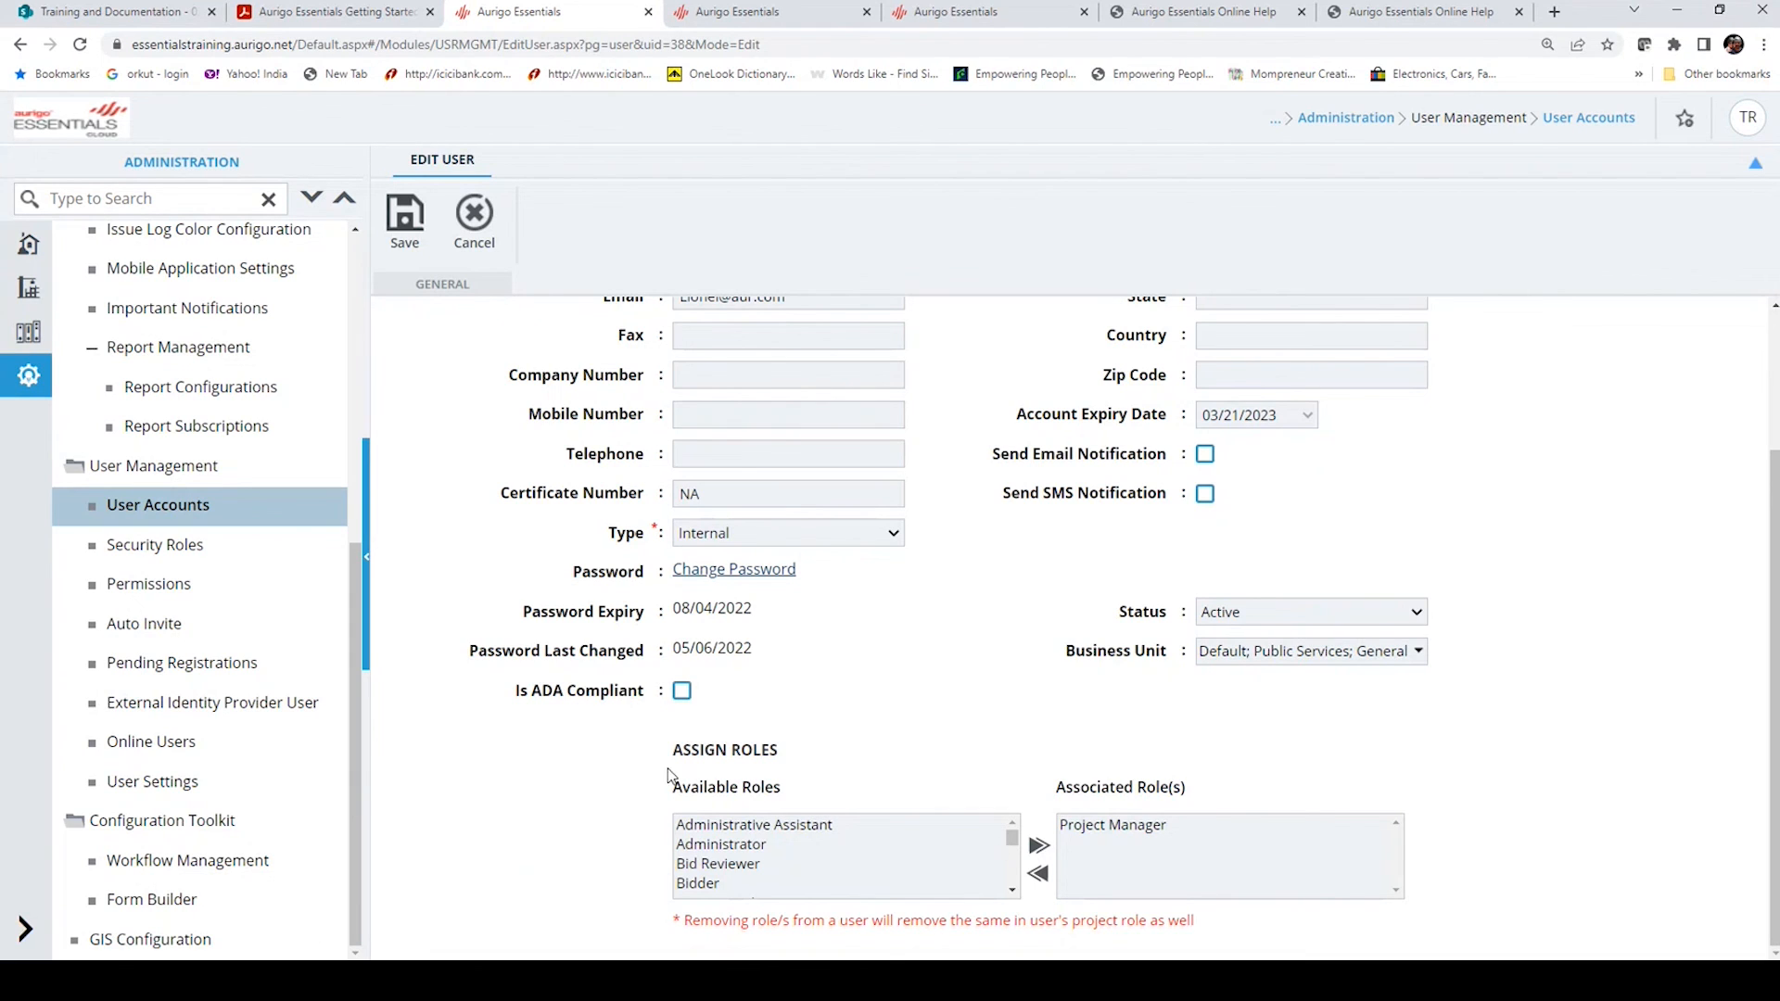
# Review the account's assigned business units and its available roles, and leave the account without saving
pyautogui.click(1309, 658)
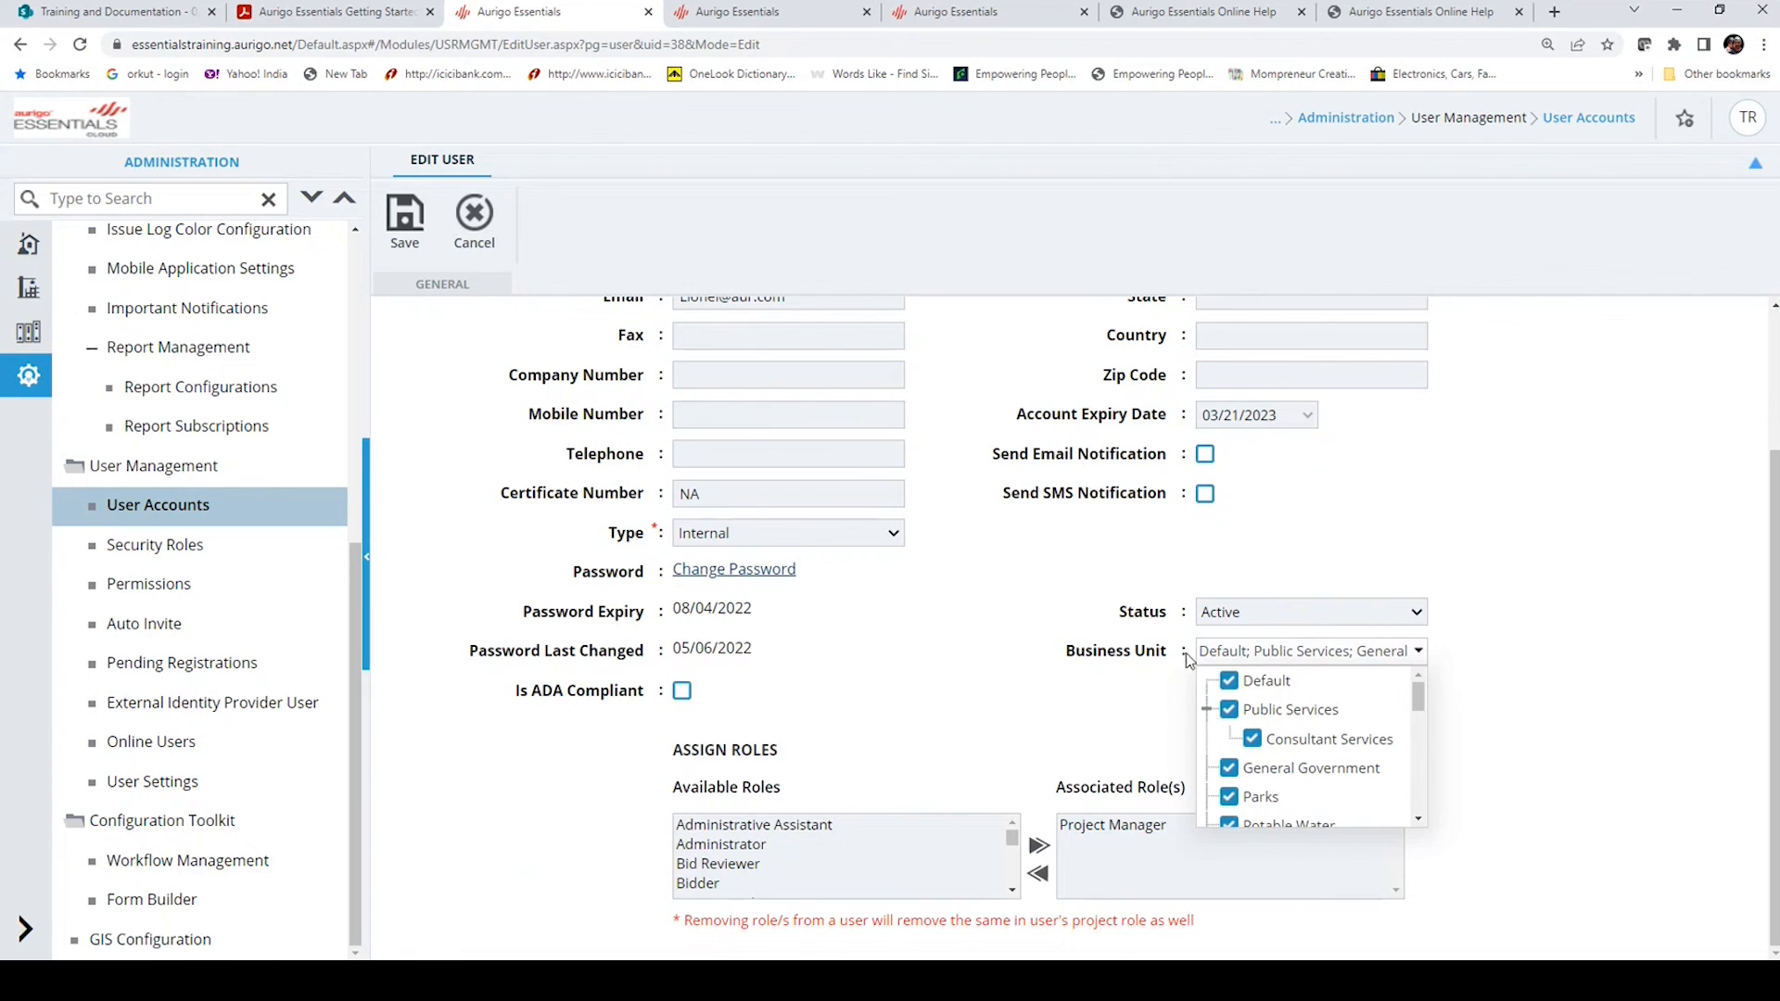
pyautogui.moveTo(1418, 698)
pyautogui.mouseDown()
pyautogui.moveTo(1419, 816)
pyautogui.moveTo(1416, 684)
pyautogui.mouseUp()
pyautogui.click(1142, 671)
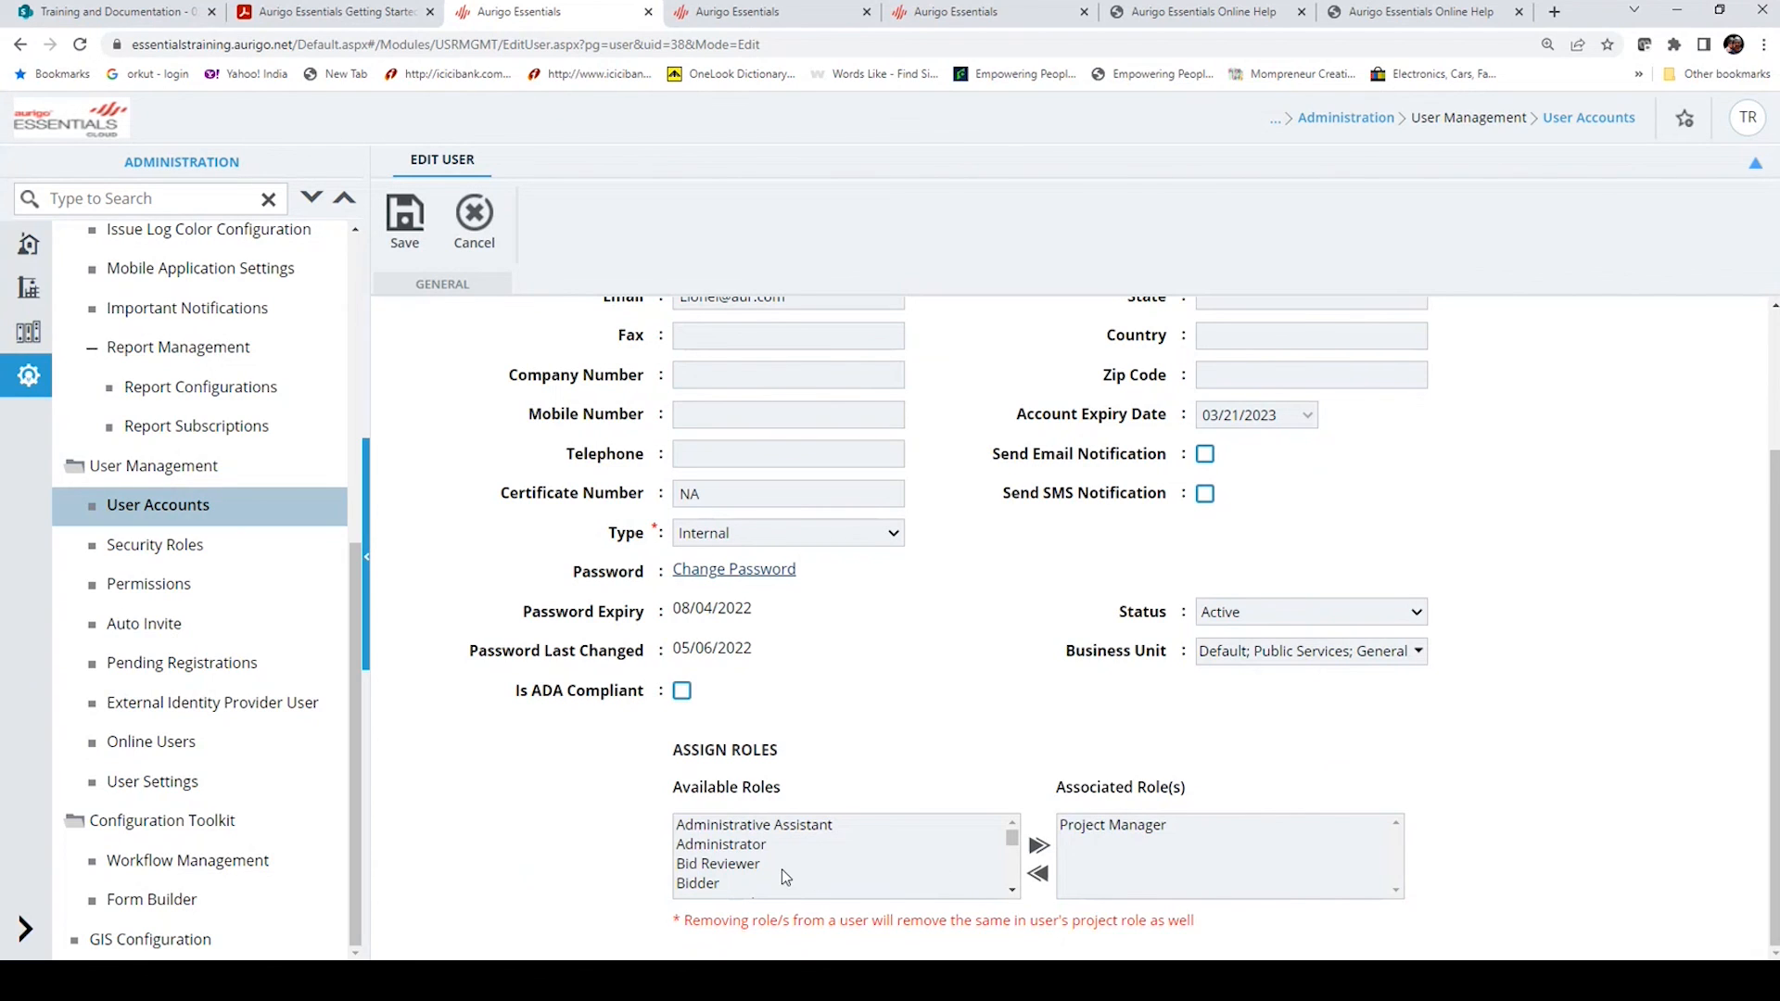
pyautogui.scroll(-5, 713, 901)
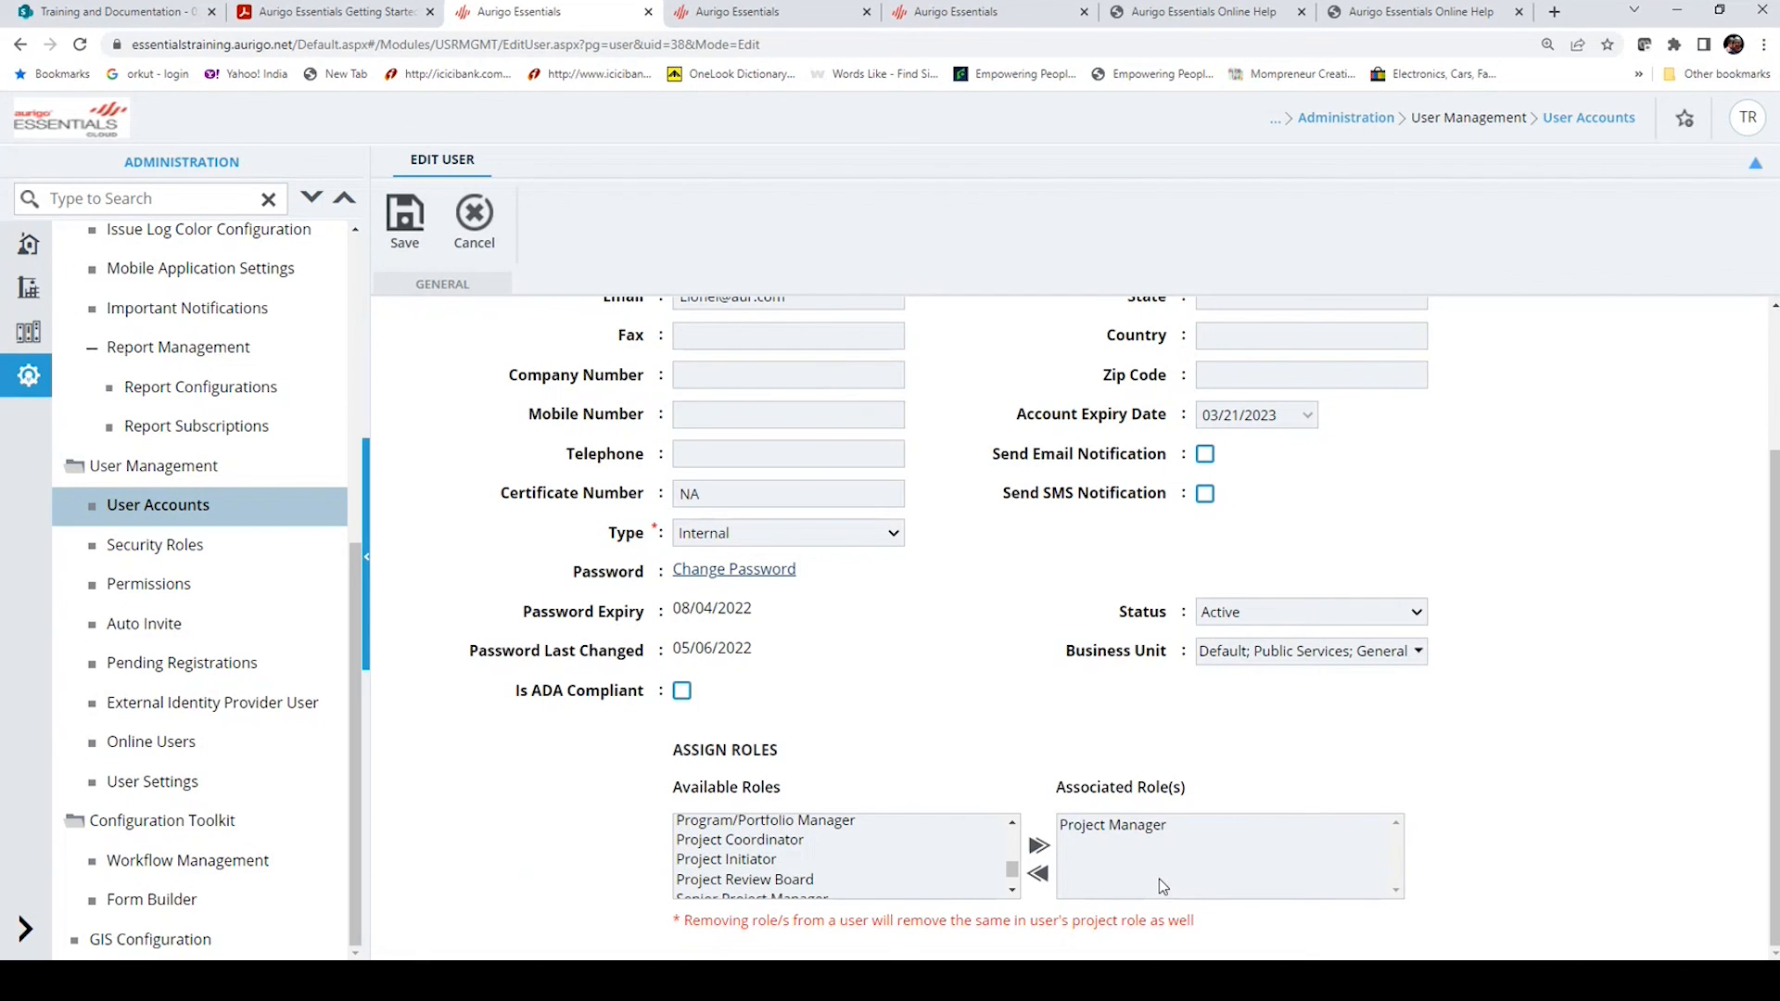
pyautogui.click(474, 218)
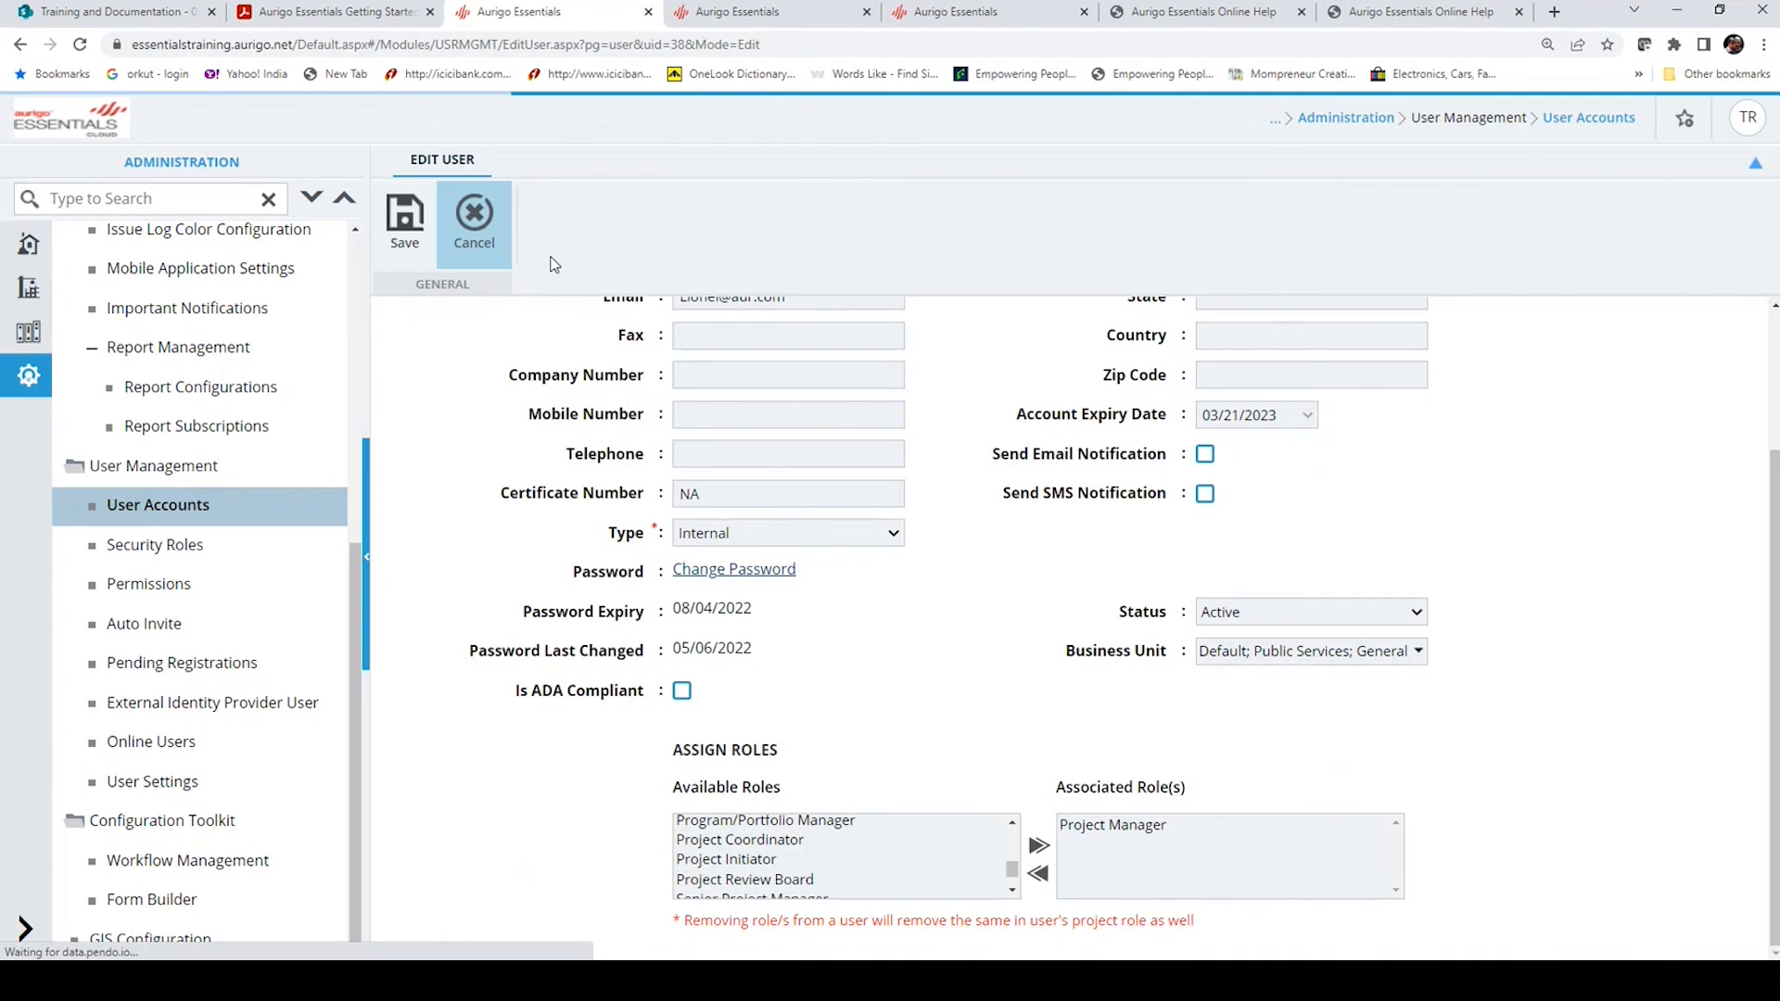